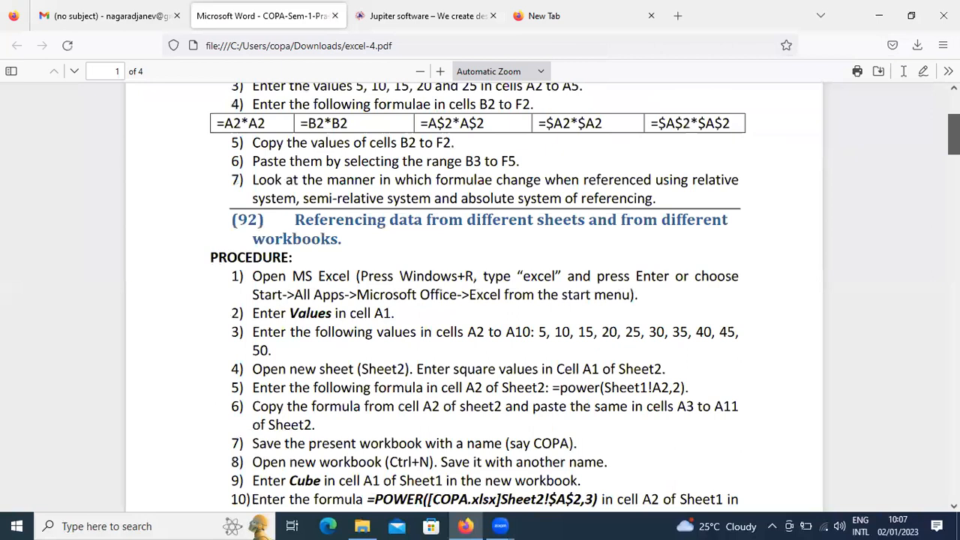
- Switch to File Explorer, open excel-3.pdf from the recent files, and read the start of exercise 91 at the document's end
{"action": "scroll", "coordinate": [480, 297], "scroll_direction": "down", "scroll_amount": 1}
{"action": "scroll", "coordinate": [479, 297], "scroll_direction": "up", "scroll_amount": 4}
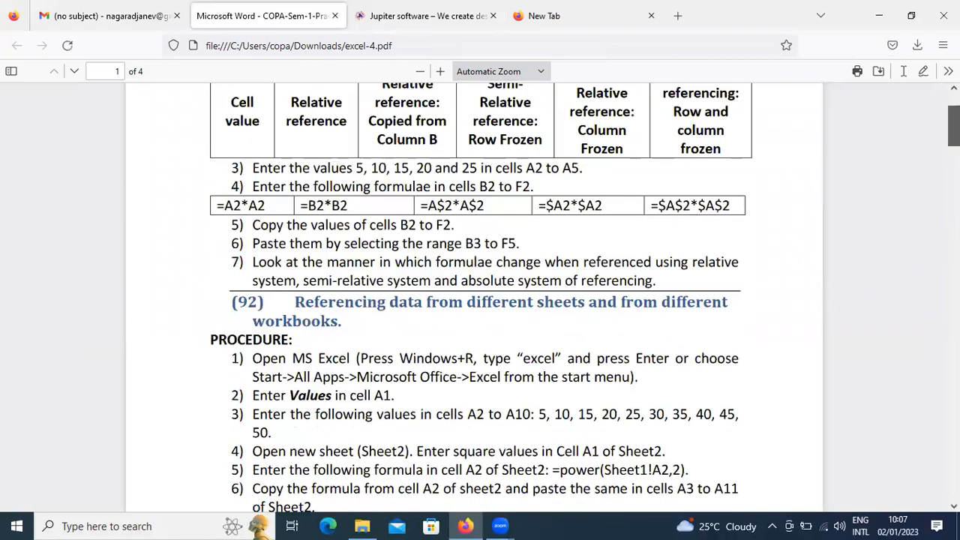
{"action": "scroll", "coordinate": [882, 142], "scroll_direction": "up", "scroll_amount": 2}
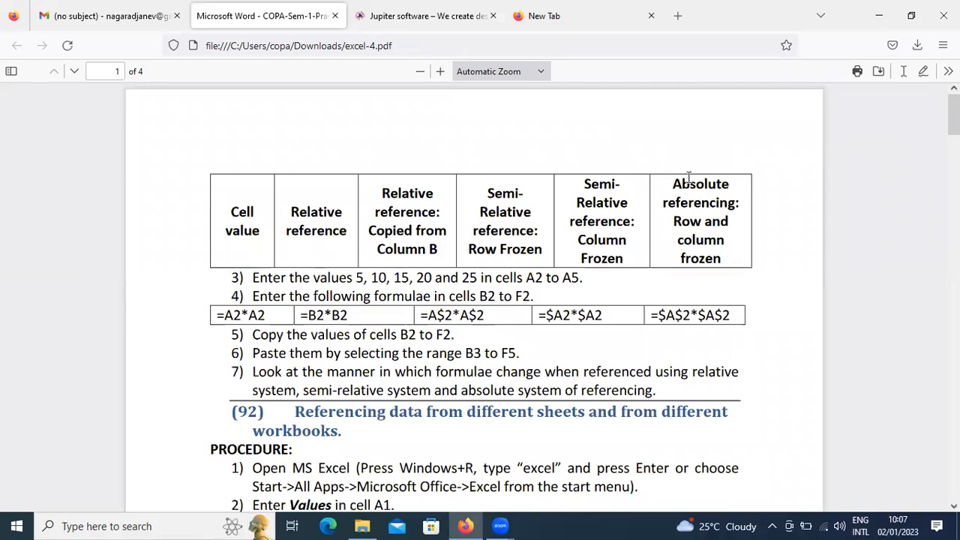
{"action": "key", "text": "alt+Tab"}
{"action": "key", "text": "alt+Tab"}
{"action": "key", "text": "alt+Tab"}
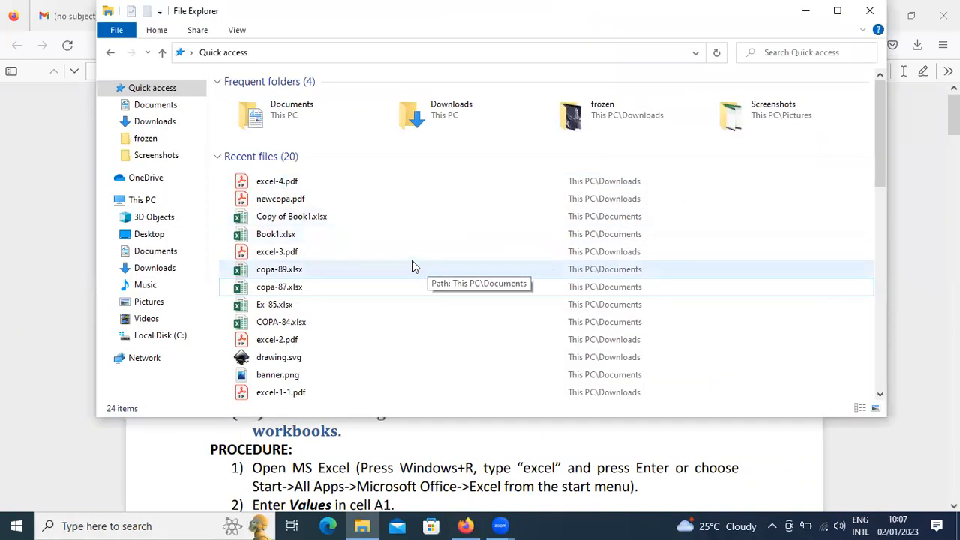
{"action": "double_click", "coordinate": [411, 256]}
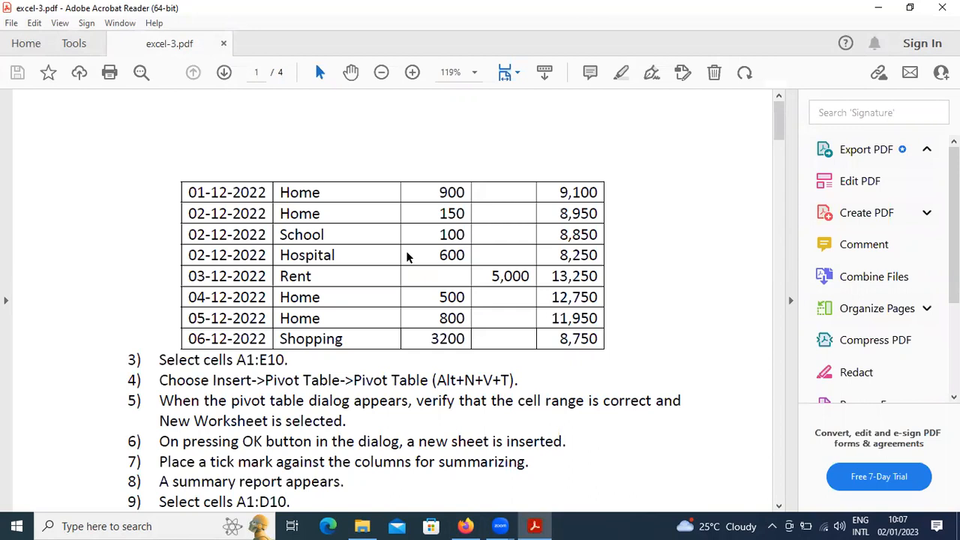
{"action": "scroll", "coordinate": [407, 258], "scroll_direction": "down", "scroll_amount": 10}
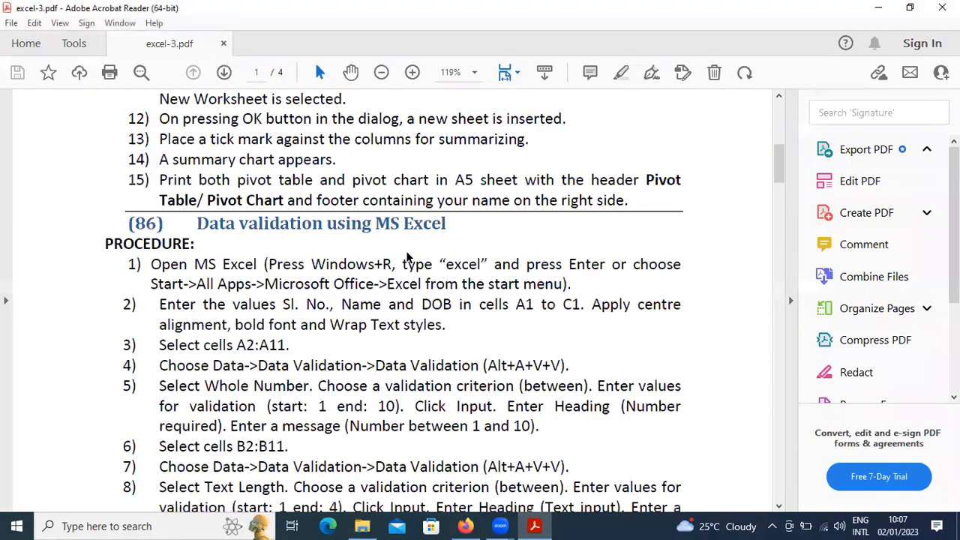
{"action": "scroll", "coordinate": [407, 257], "scroll_direction": "down", "scroll_amount": 15}
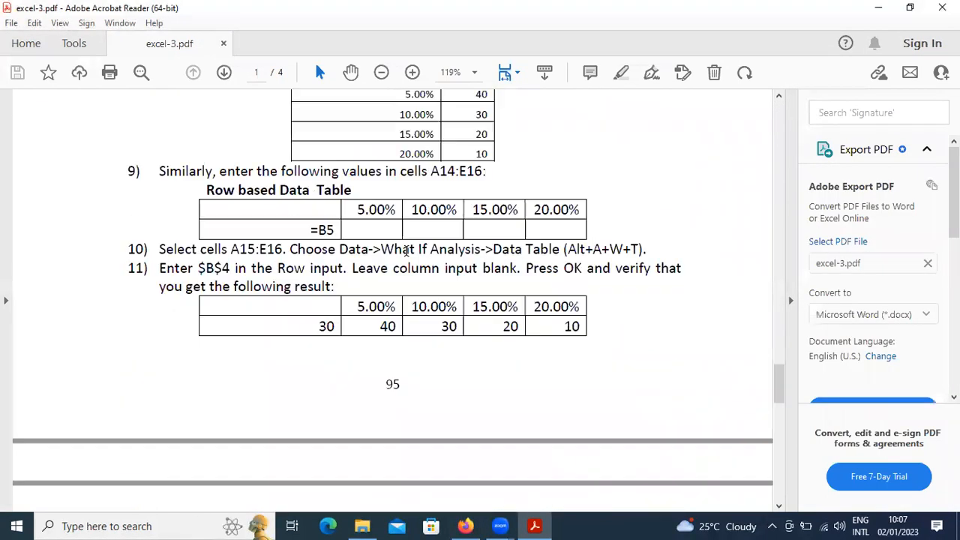
{"action": "scroll", "coordinate": [407, 251], "scroll_direction": "down", "scroll_amount": 12}
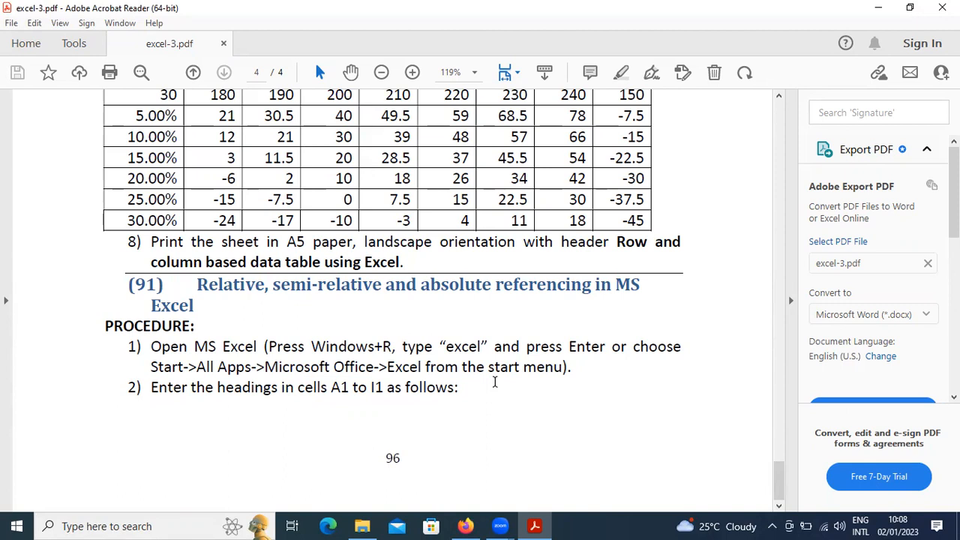
- Launch Excel, dismiss the Office activation wizard, and create a blank workbook
{"action": "key", "text": "super+r"}
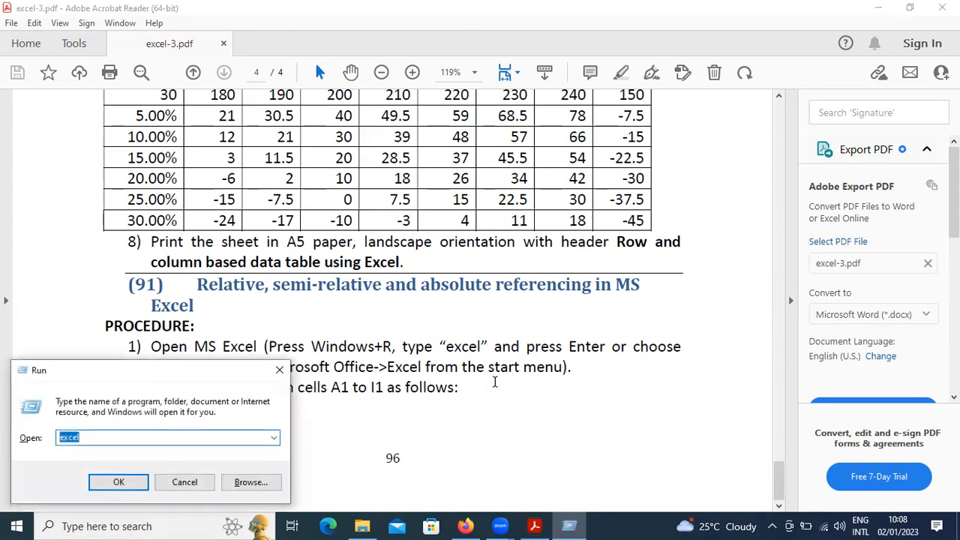
{"action": "key", "text": "Return"}
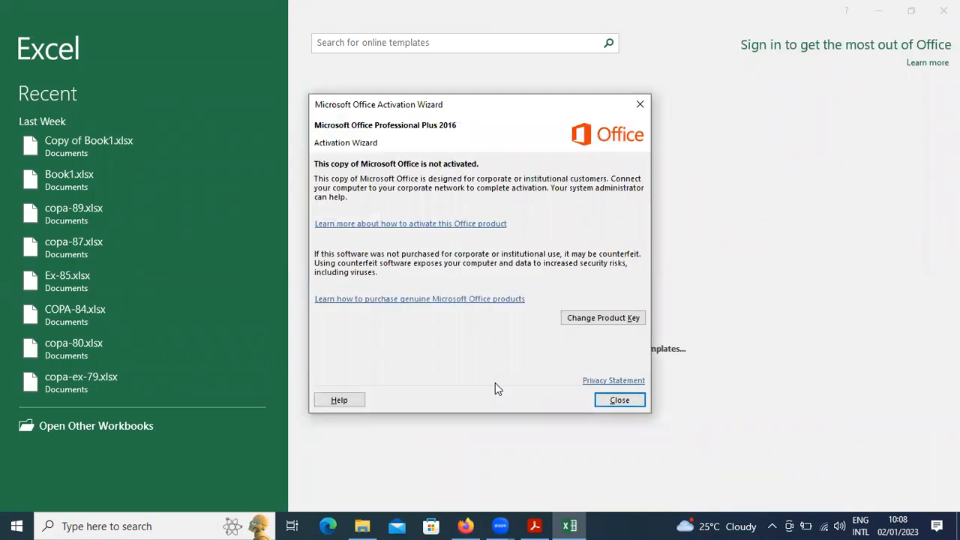
{"action": "left_click", "coordinate": [631, 400]}
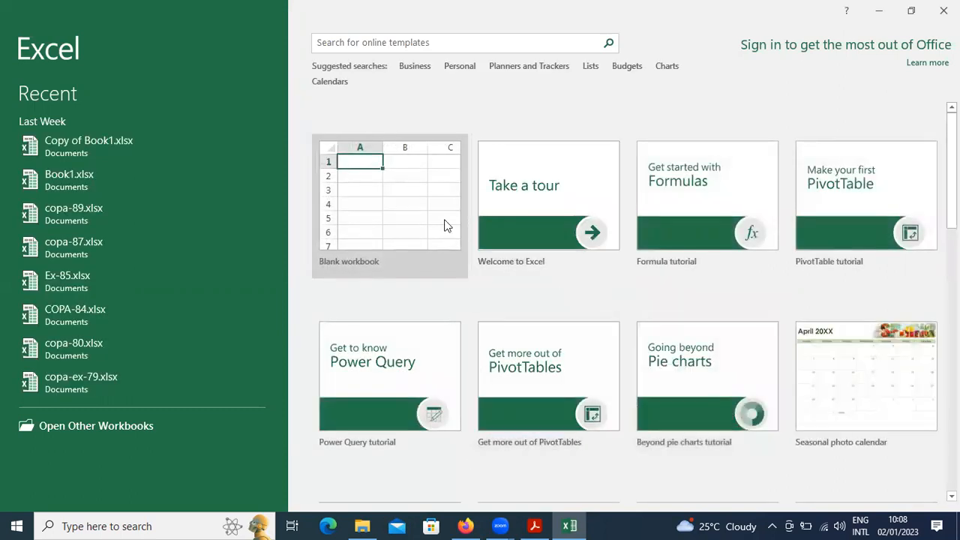
{"action": "left_click", "coordinate": [423, 209]}
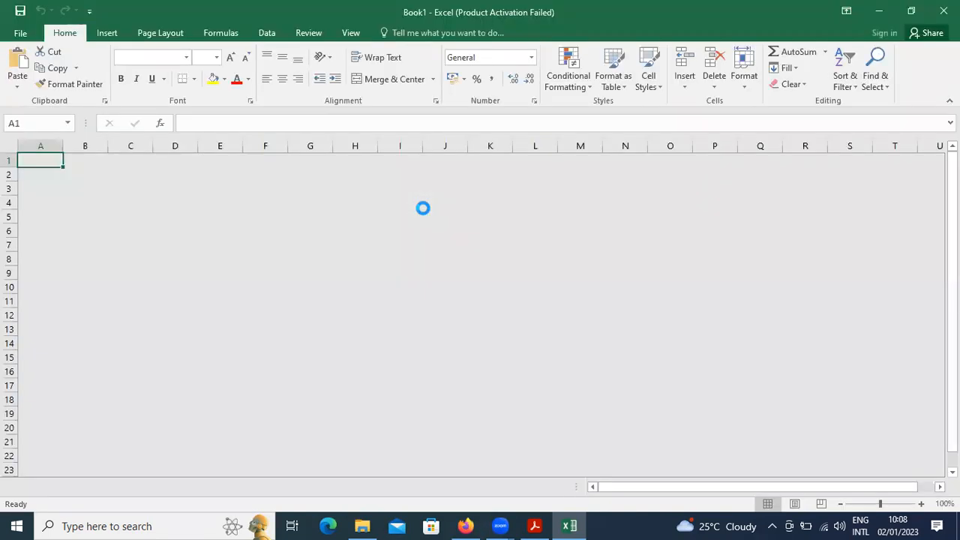
{"action": "left_click", "coordinate": [423, 209]}
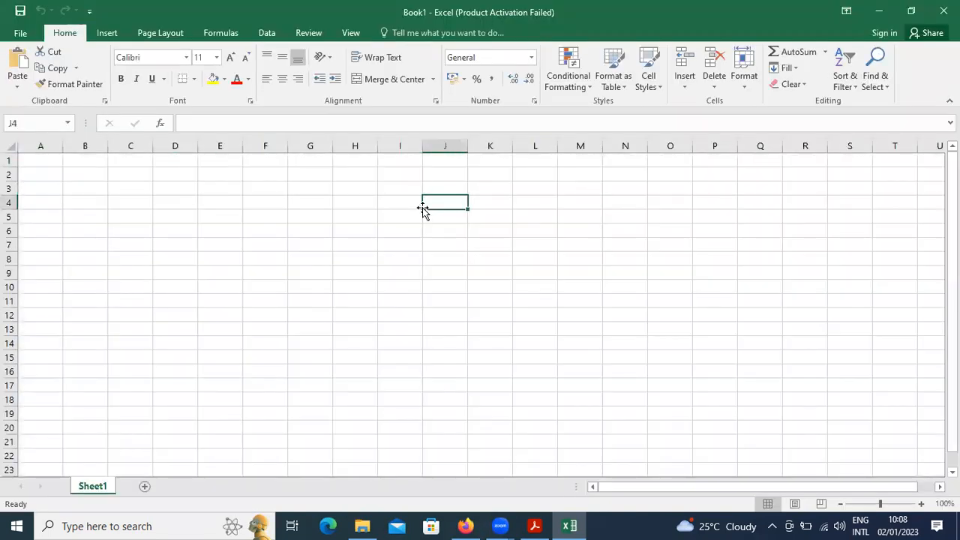
- Make A1 the active cell of Sheet1
{"action": "key", "text": "Up"}
{"action": "key", "text": "Up"}
{"action": "key", "text": "Up"}
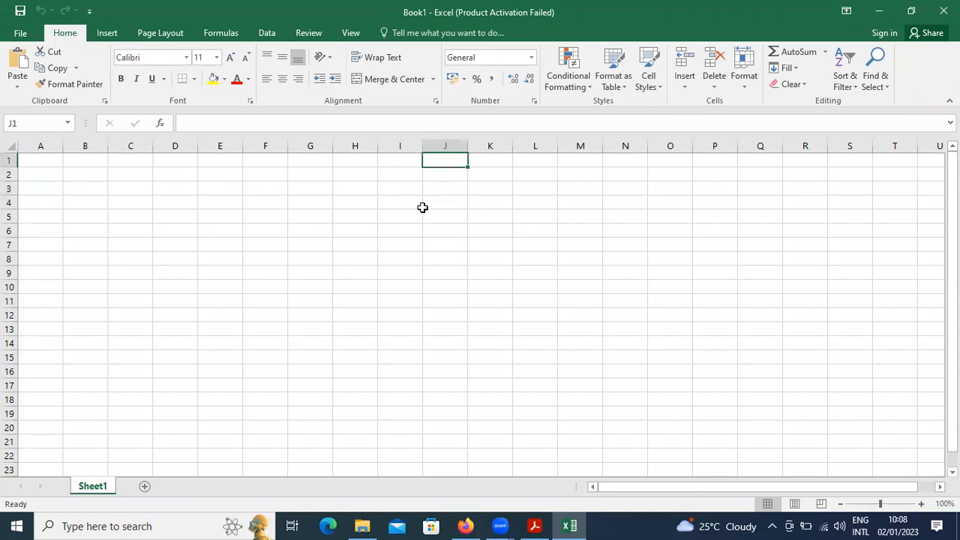
{"action": "key", "text": "Left"}
{"action": "key", "text": "Left"}
{"action": "key", "text": "Left"}
{"action": "key", "text": "Left"}
{"action": "key", "text": "Left"}
{"action": "key", "text": "Left"}
{"action": "key", "text": "Left"}
{"action": "key", "text": "Left"}
{"action": "key", "text": "Left"}
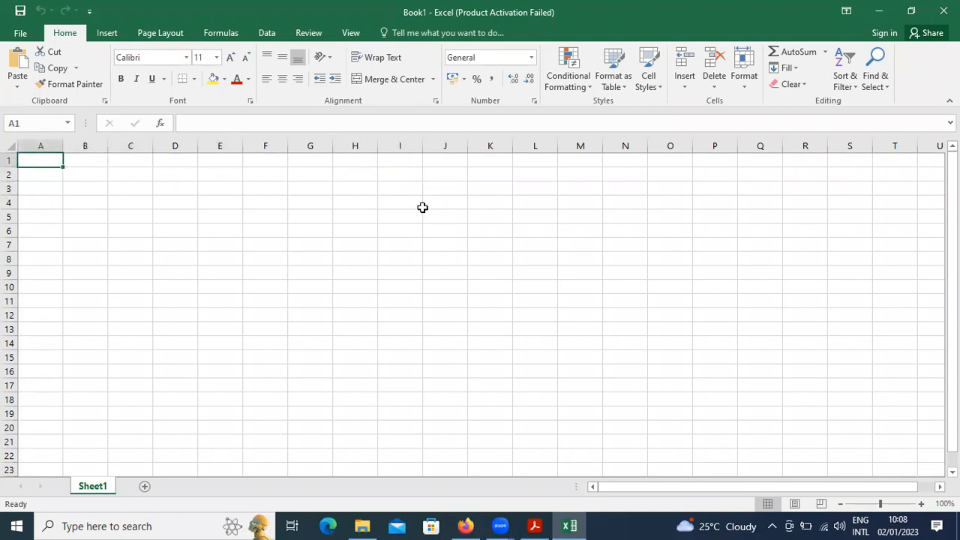
- Switch to File Explorer, open excel-4.pdf in Adobe Acrobat Reader, and read the exercise's table of column headings
{"action": "key", "text": "alt+Tab"}
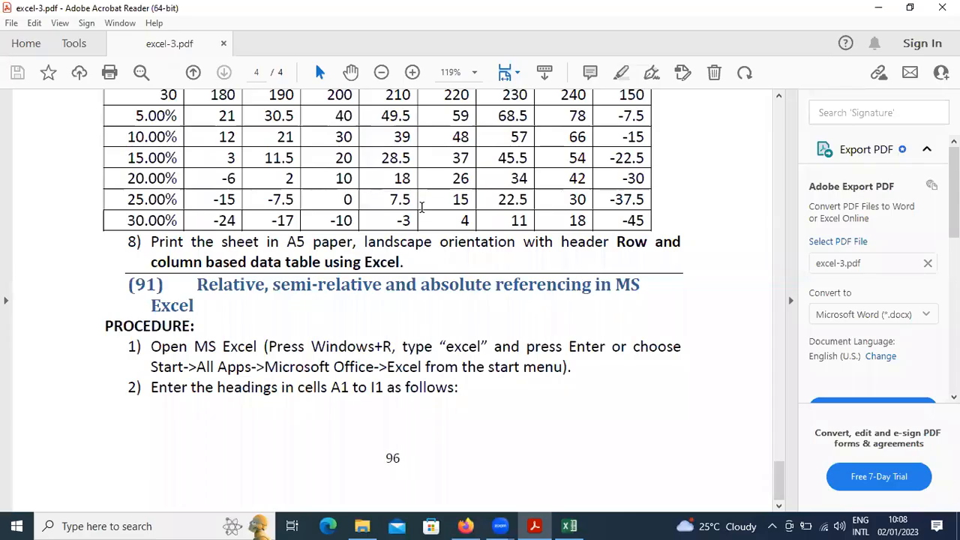
{"action": "key", "text": "alt+Tab"}
{"action": "key", "text": "alt+Tab"}
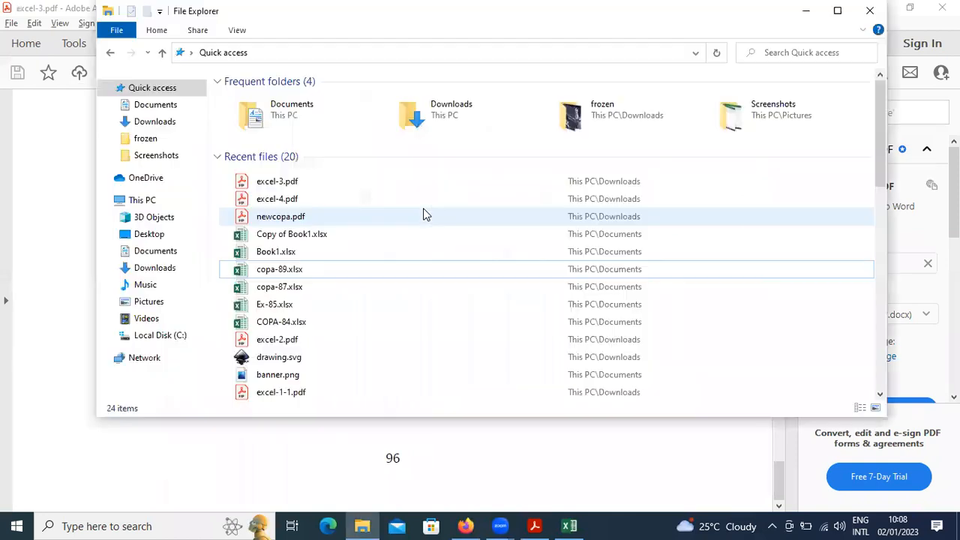
{"action": "left_click", "coordinate": [400, 201]}
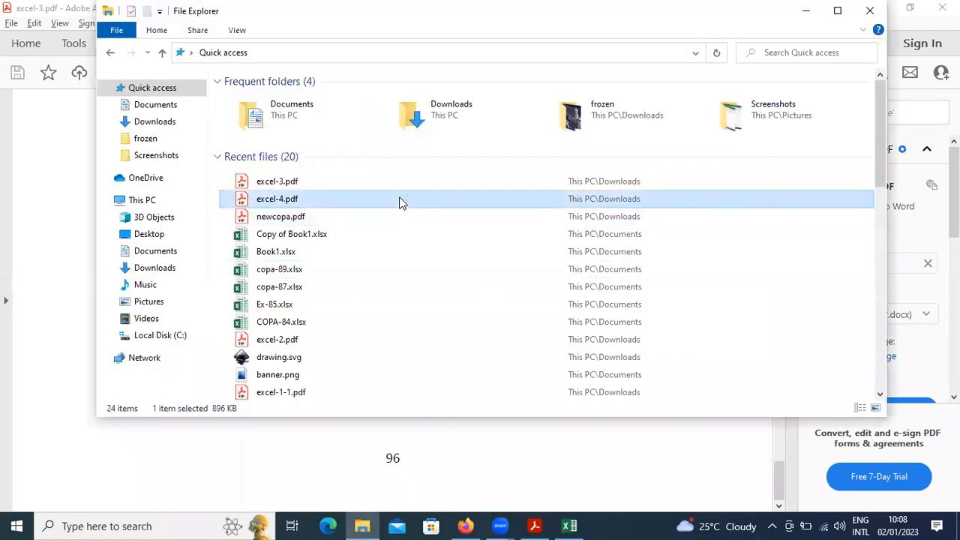
{"action": "double_click", "coordinate": [399, 199]}
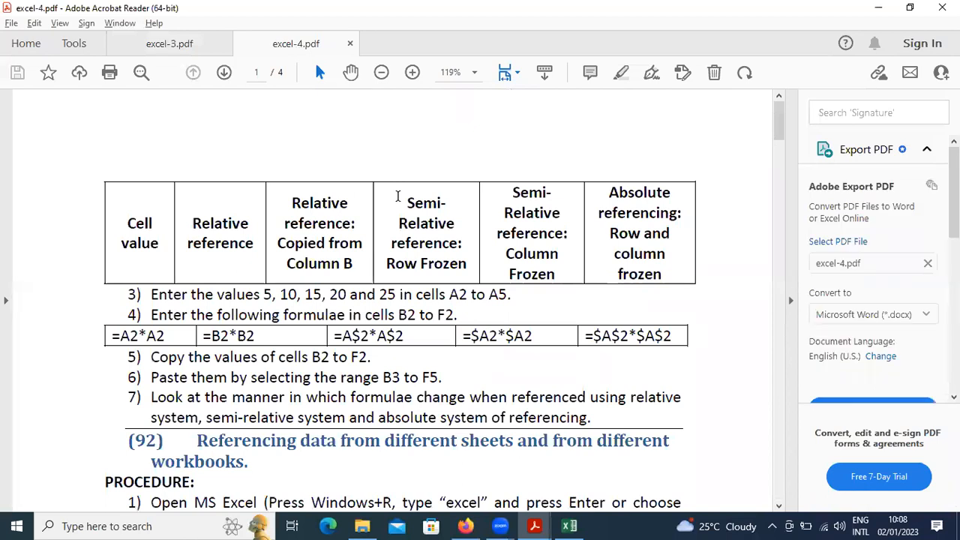
{"action": "scroll", "coordinate": [397, 196], "scroll_direction": "down", "scroll_amount": 1}
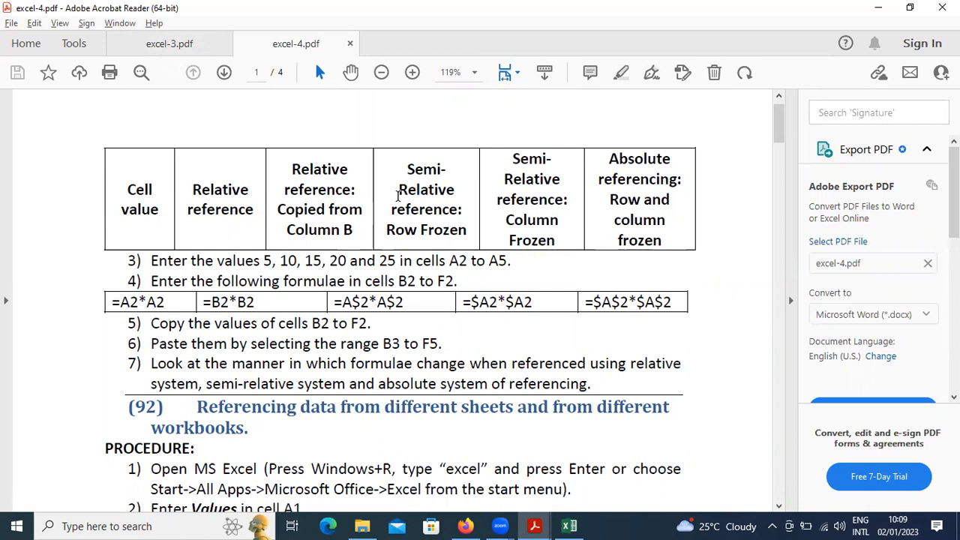
- Switch to Excel and enter the headings "Cell Value" in A1 and "Relative Reference" in B1
{"action": "key", "text": "alt+Tab"}
{"action": "key", "text": "alt+Tab"}
{"action": "key", "text": "Escape"}
{"action": "key", "text": "alt+Tab"}
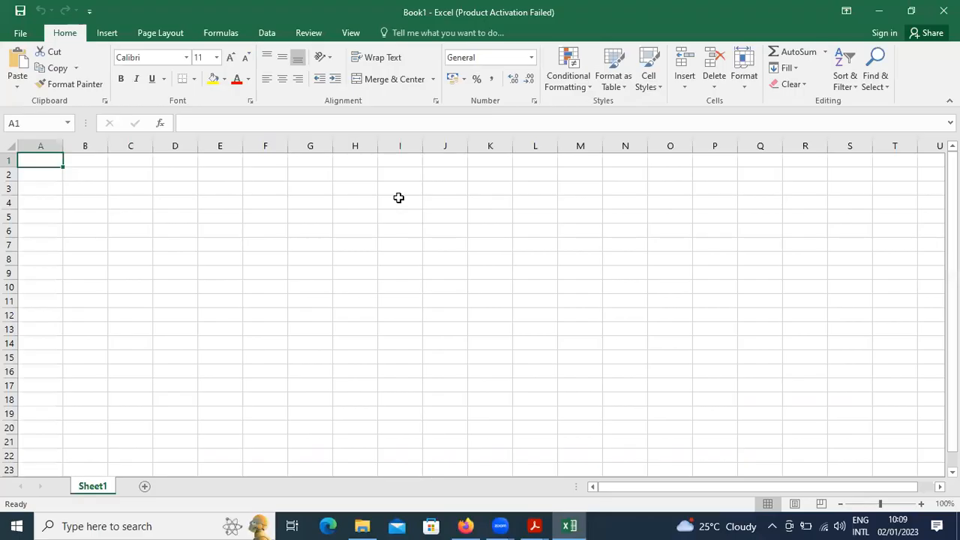
{"action": "type", "text": "Cell Value"}
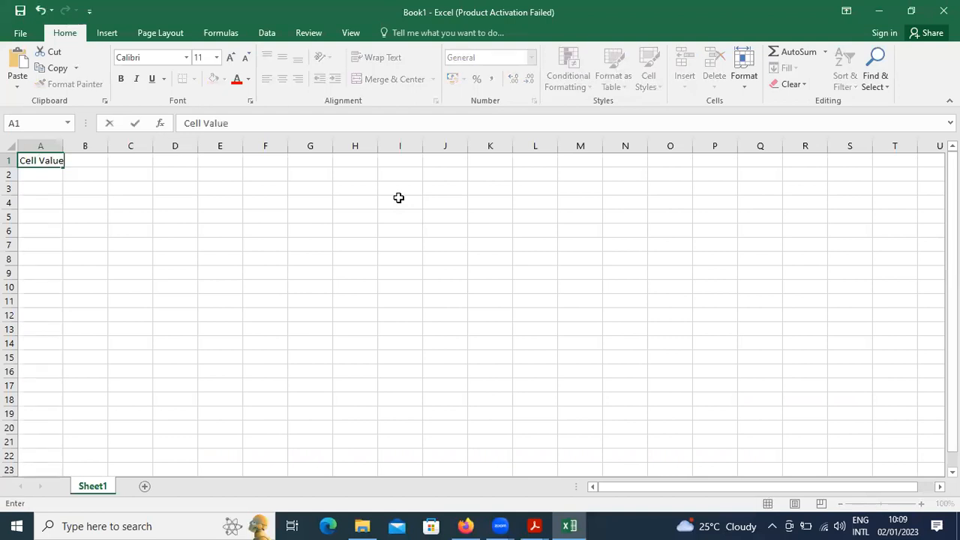
{"action": "key", "text": "Tab"}
{"action": "type", "text": "R"}
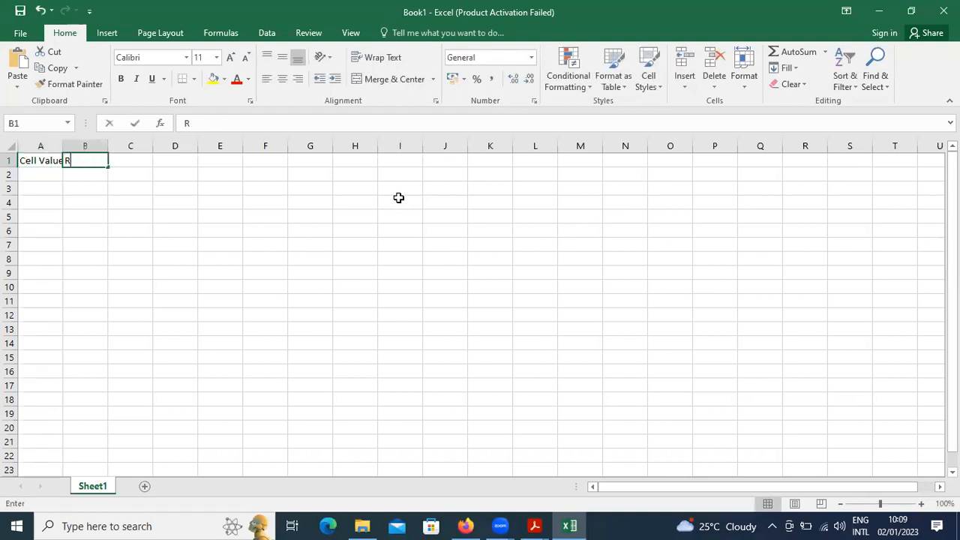
{"action": "type", "text": "elative R"}
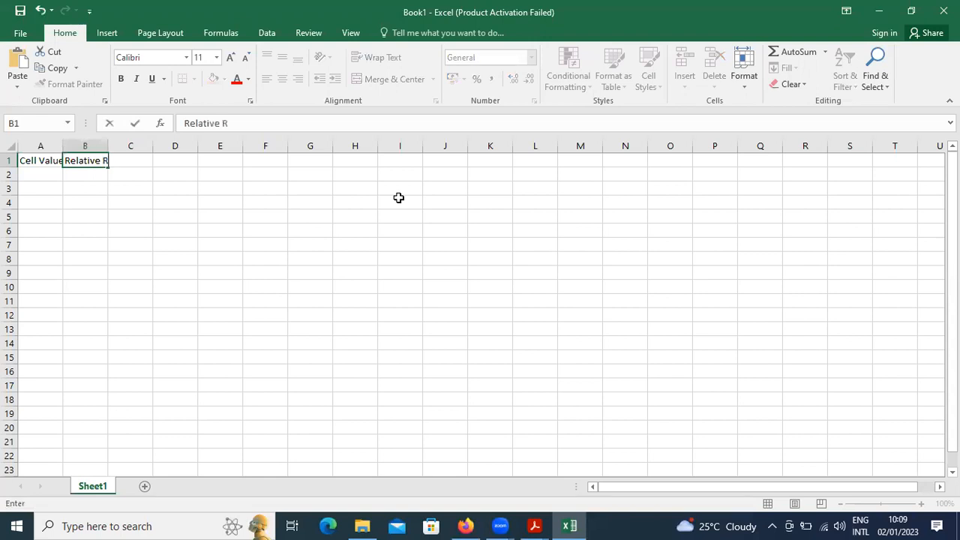
{"action": "type", "text": "eference"}
{"action": "key", "text": "Tab"}
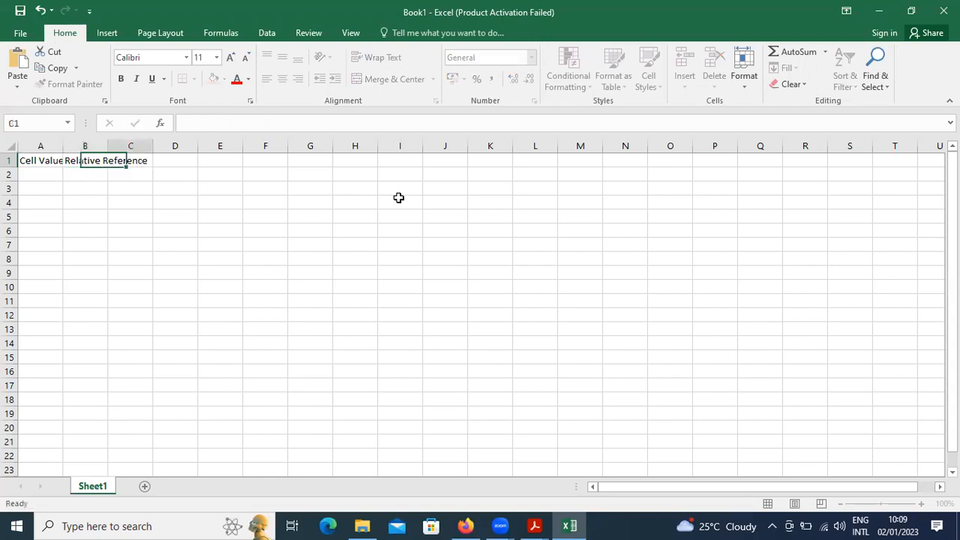
- Enter the heading "Relative Reference copied from Column B" in cell C1, checking the wording in the PDF
{"action": "type", "text": "Relativ"}
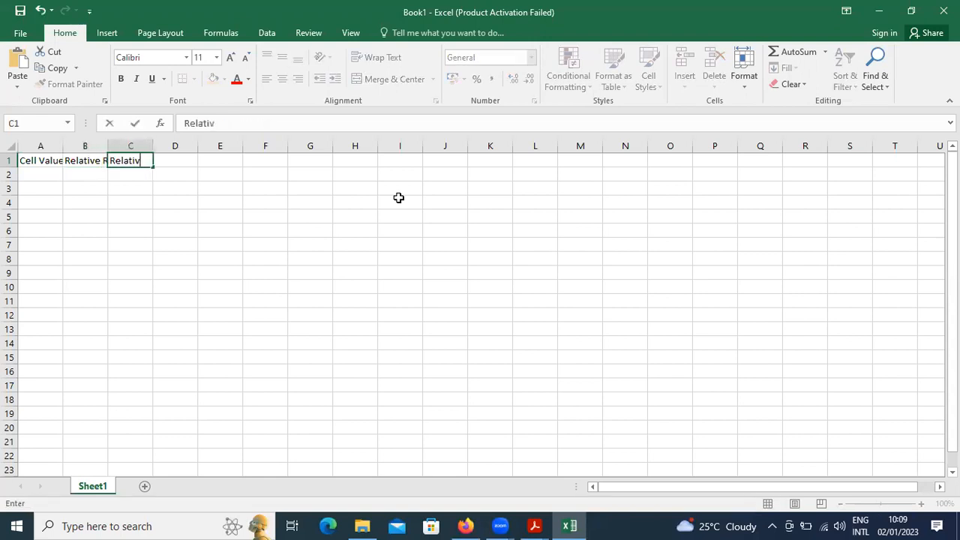
{"action": "type", "text": "e Referenc"}
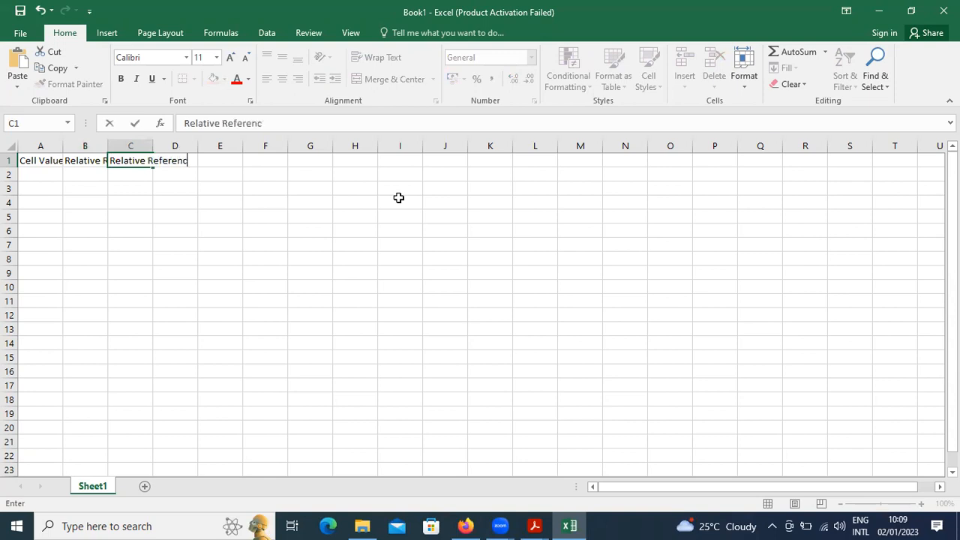
{"action": "type", "text": "e copied from"}
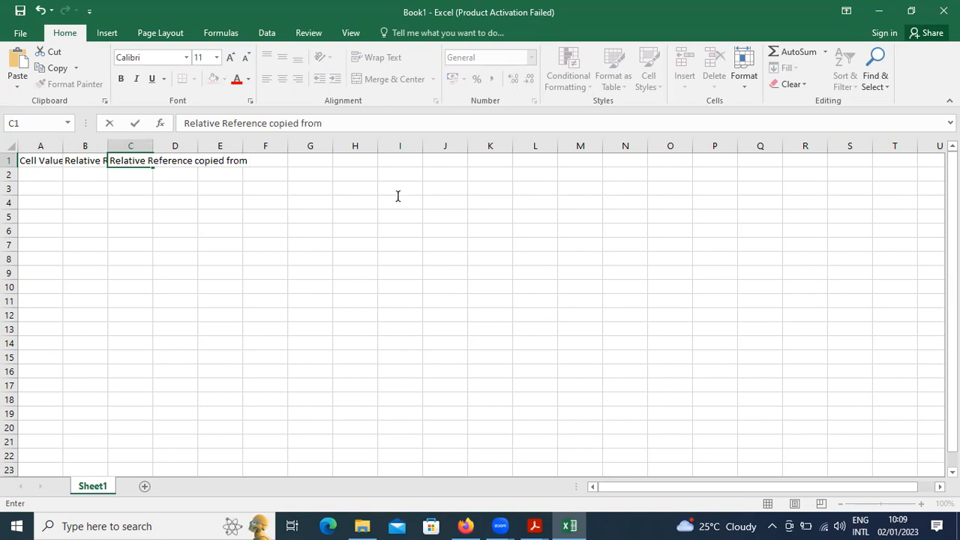
{"action": "key", "text": "alt+Tab"}
{"action": "key", "text": "alt+Tab"}
{"action": "type", "text": "Column B"}
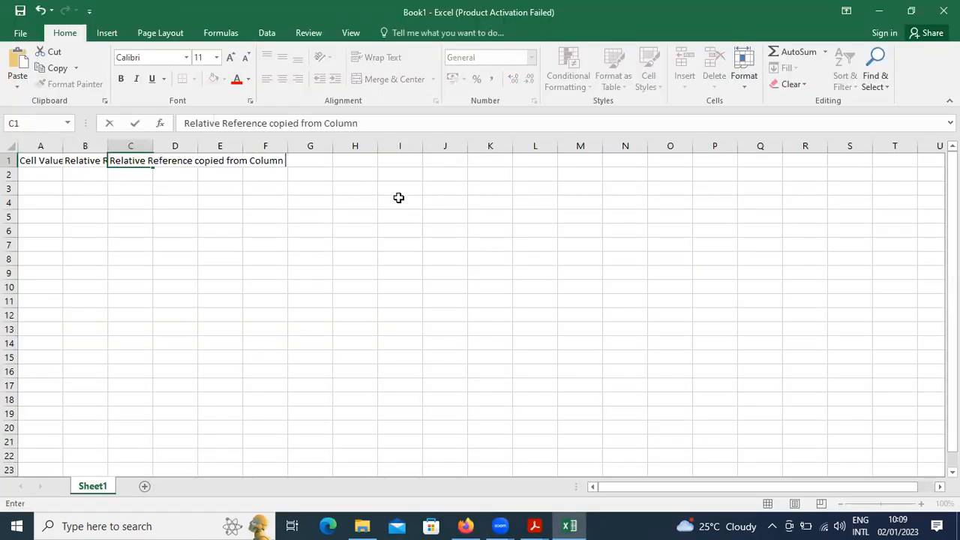
{"action": "key", "text": "Tab"}
- Check the next heading in the PDF and enter "Semi-Relative Reference" in cell D1
{"action": "key", "text": "alt+Tab"}
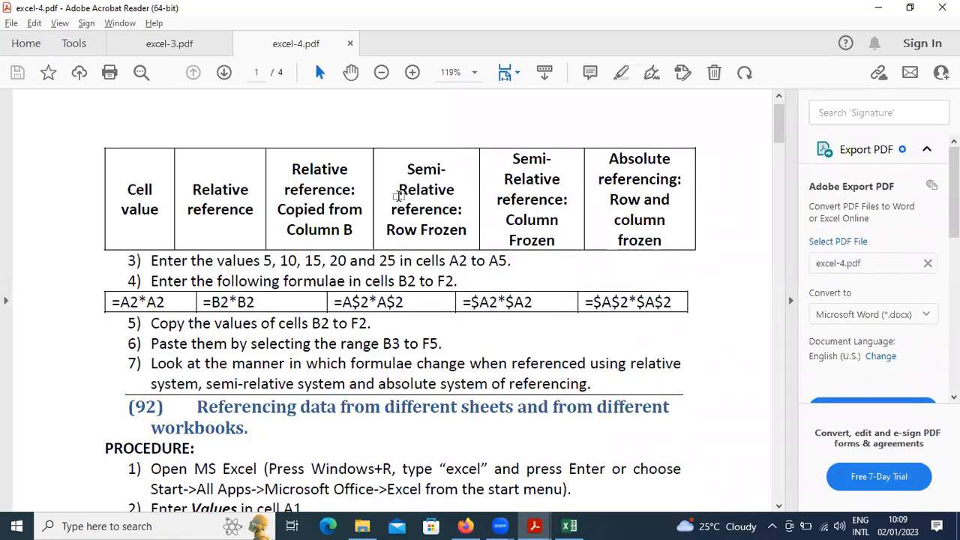
{"action": "key", "text": "alt+Tab"}
{"action": "type", "text": "Semi"}
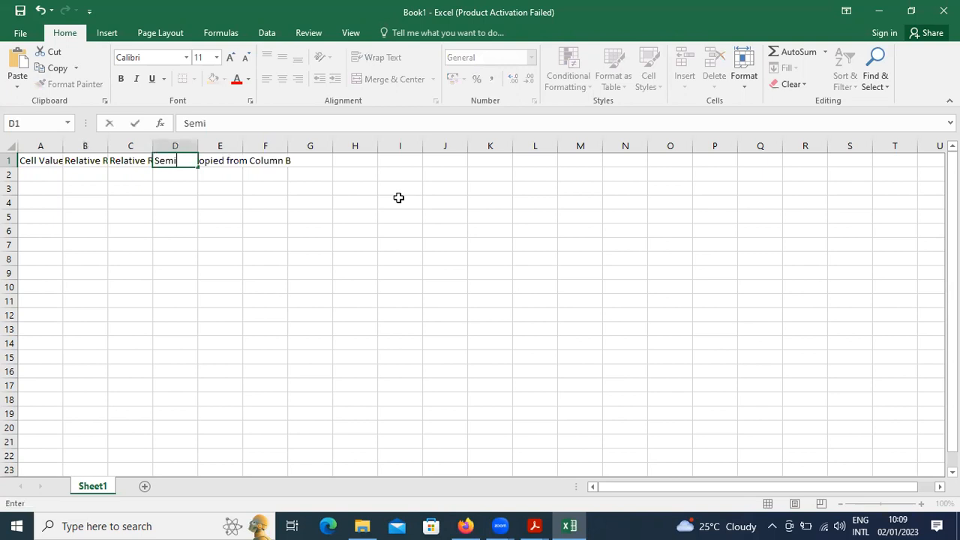
{"action": "type", "text": "-Relative"}
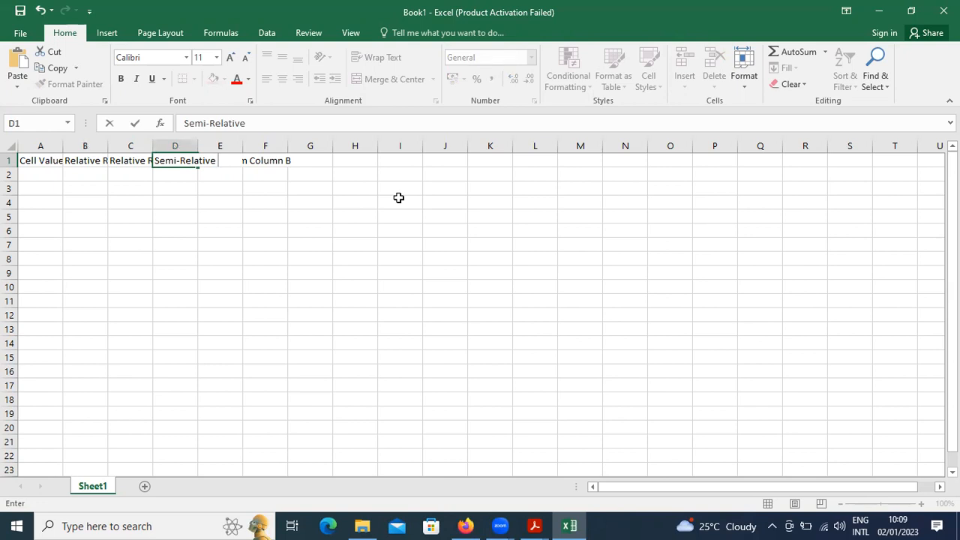
{"action": "type", "text": "Reference"}
{"action": "key", "text": "Left"}
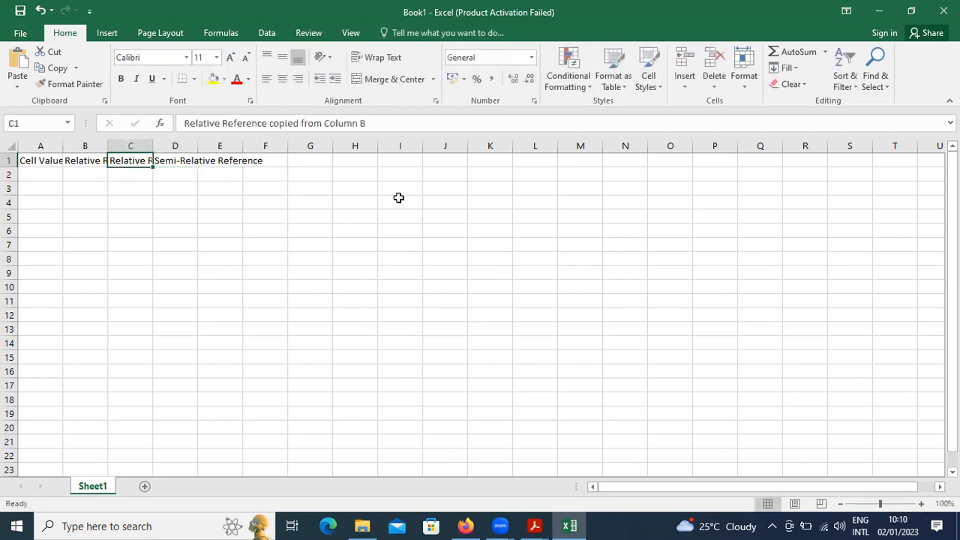
- Format all of row 1 as bold, centred horizontally and vertically, with wrapped text
{"action": "left_click", "coordinate": [11, 161]}
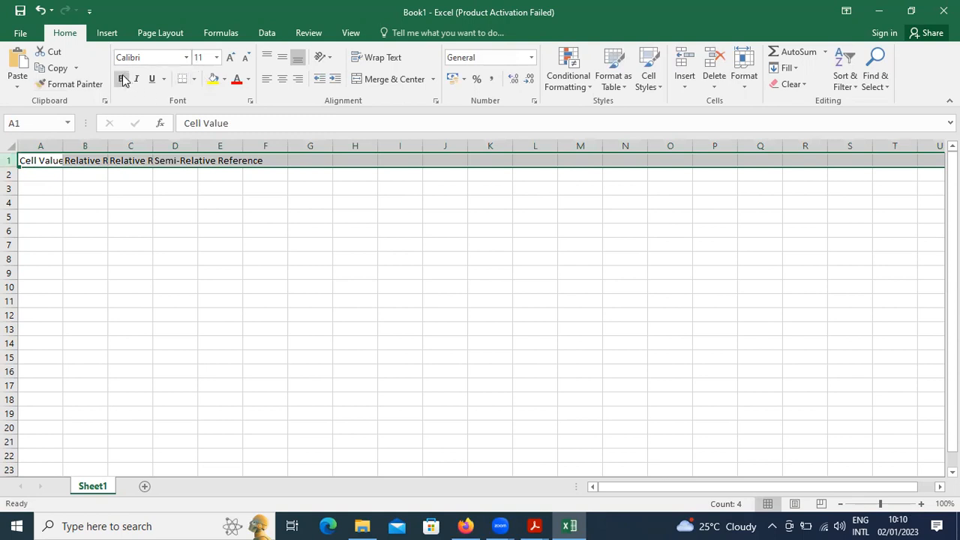
{"action": "left_click", "coordinate": [283, 77]}
{"action": "left_click", "coordinate": [282, 57]}
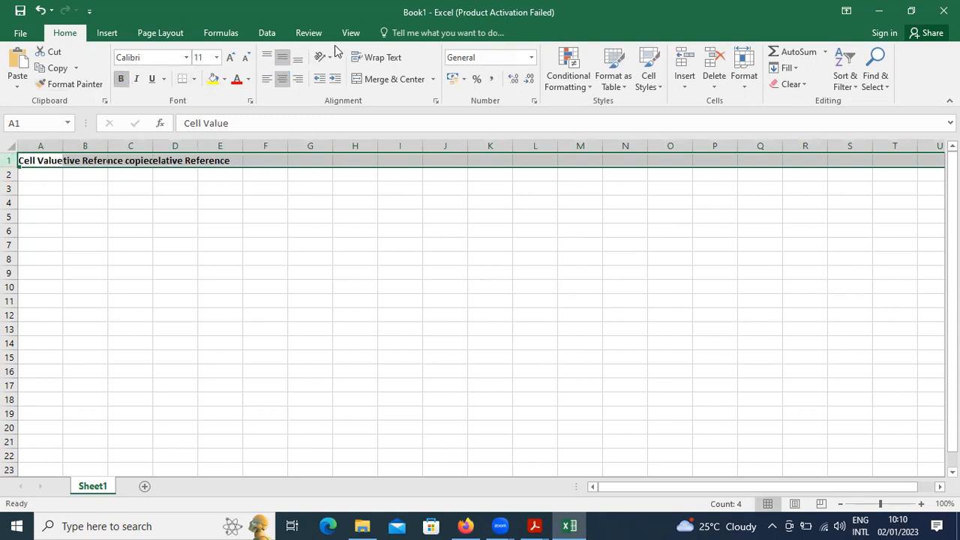
{"action": "left_click", "coordinate": [396, 64]}
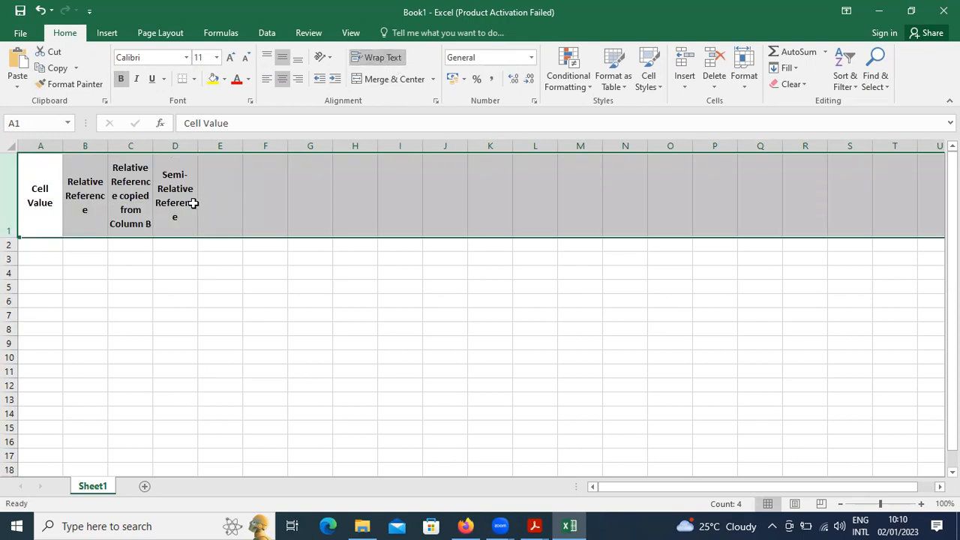
- Widen columns D and C and reduce the height of row 1 so the wrapped headings fit neatly
{"action": "left_click", "coordinate": [219, 196]}
{"action": "left_click_drag", "start_coordinate": [196, 145], "coordinate": [212, 144]}
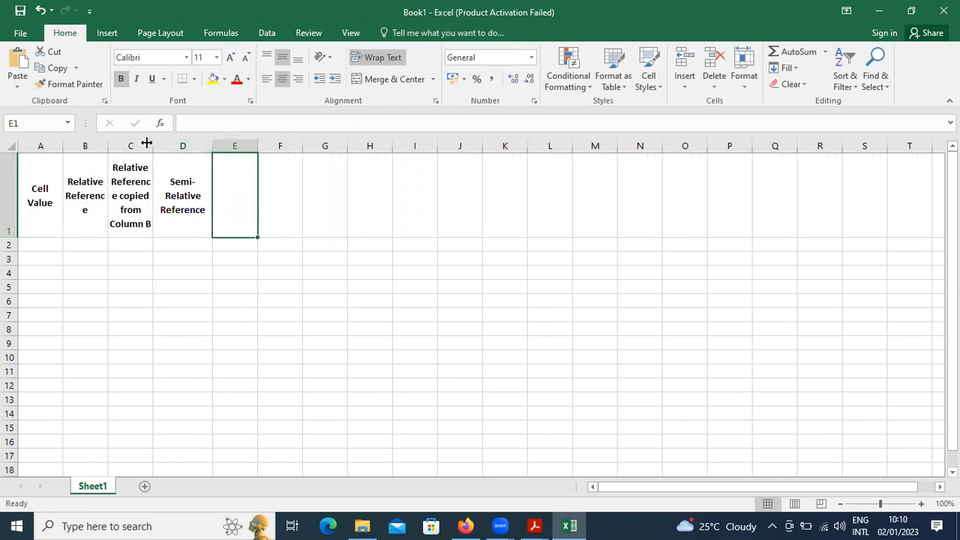
{"action": "left_click_drag", "start_coordinate": [147, 143], "coordinate": [175, 143]}
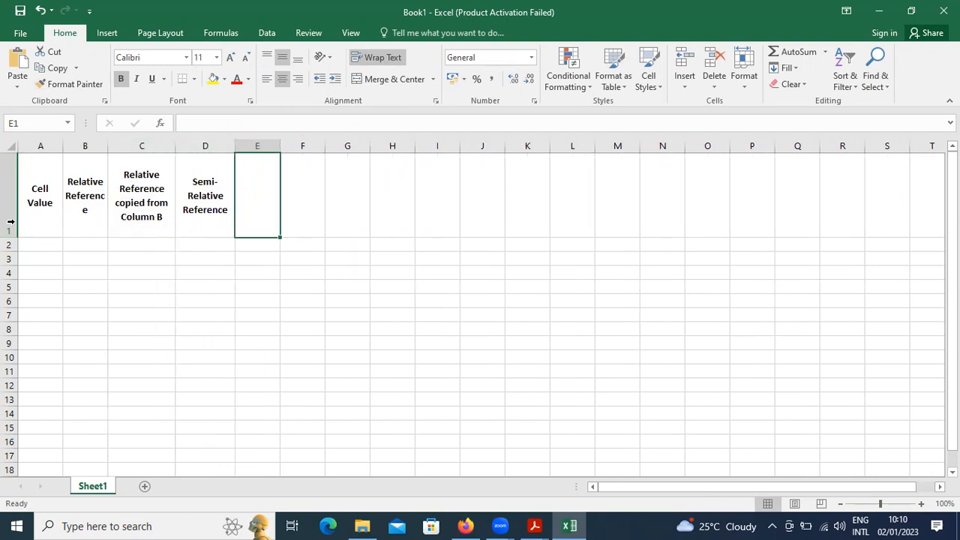
{"action": "left_click_drag", "start_coordinate": [6, 238], "coordinate": [6, 211]}
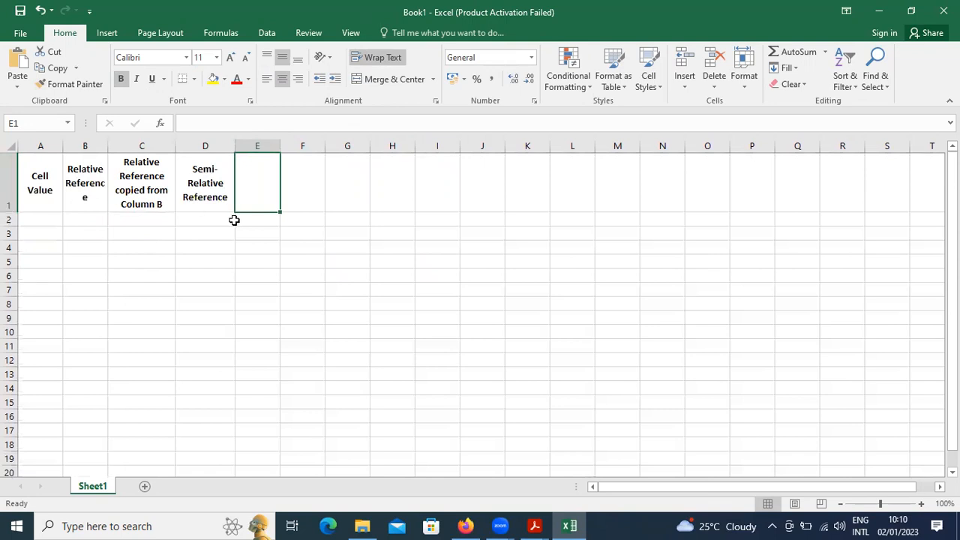
- Check the fourth heading in the PDF and extend cell D1 to read "Semi-Relative Reference: Row Frozen"
{"action": "key", "text": "alt+Tab"}
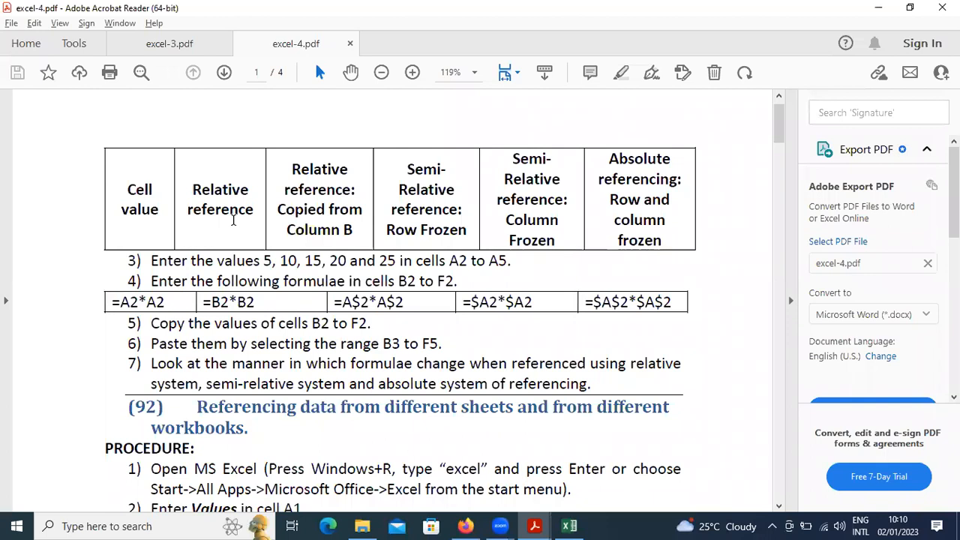
{"action": "key", "text": "alt+Tab"}
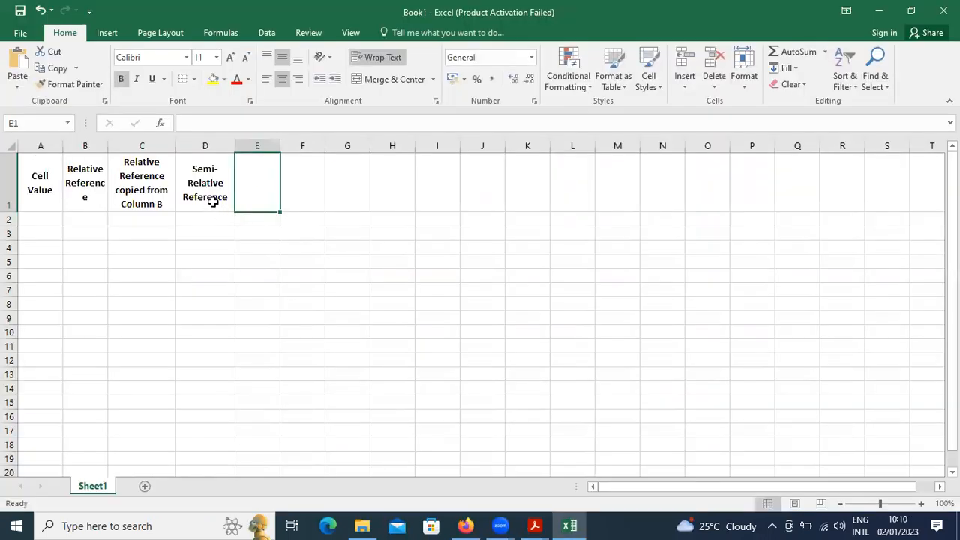
{"action": "double_click", "coordinate": [217, 198]}
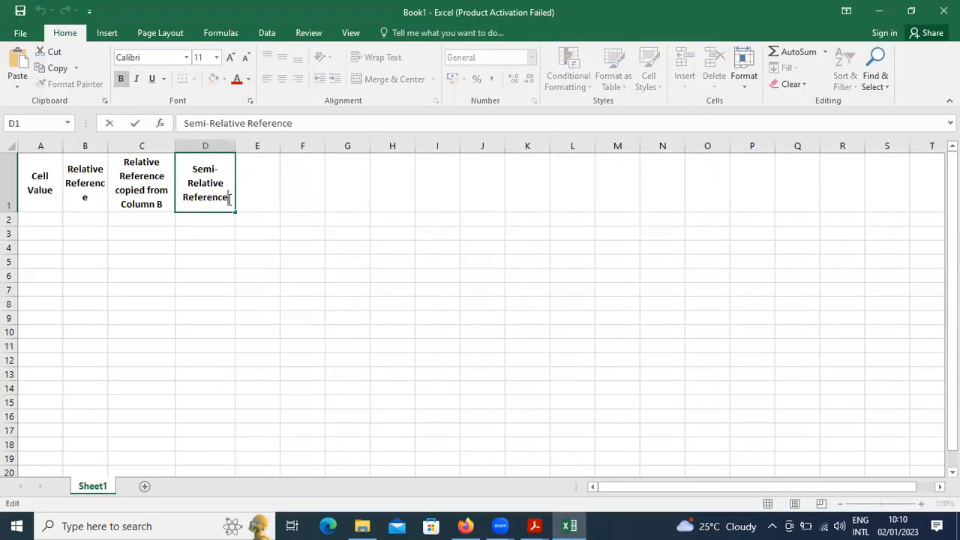
{"action": "type", "text": ": Row "}
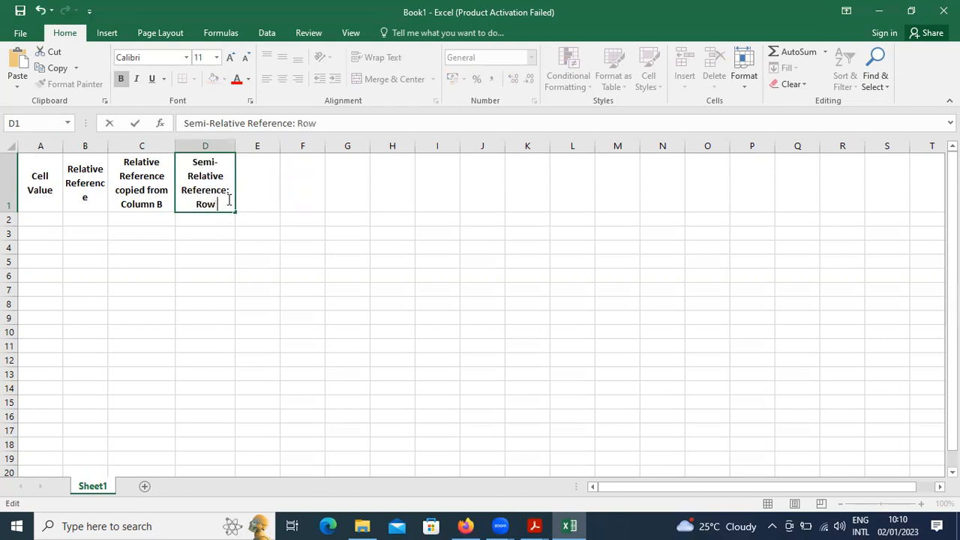
{"action": "type", "text": "Frozen"}
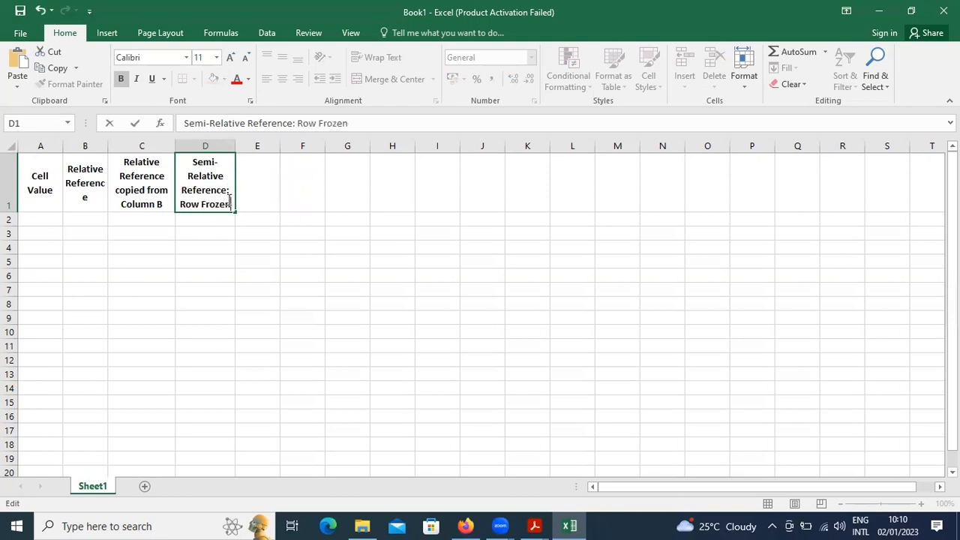
{"action": "left_click", "coordinate": [278, 160]}
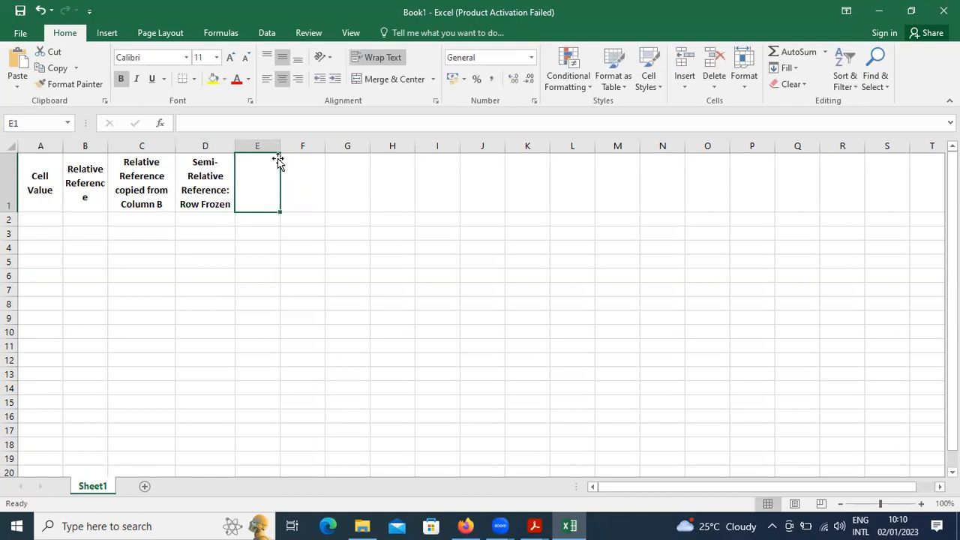
- Check the next heading in the PDF and enter "Semi-Relative Reference: Column Frozen" in cell E1
{"action": "key", "text": "alt+Tab"}
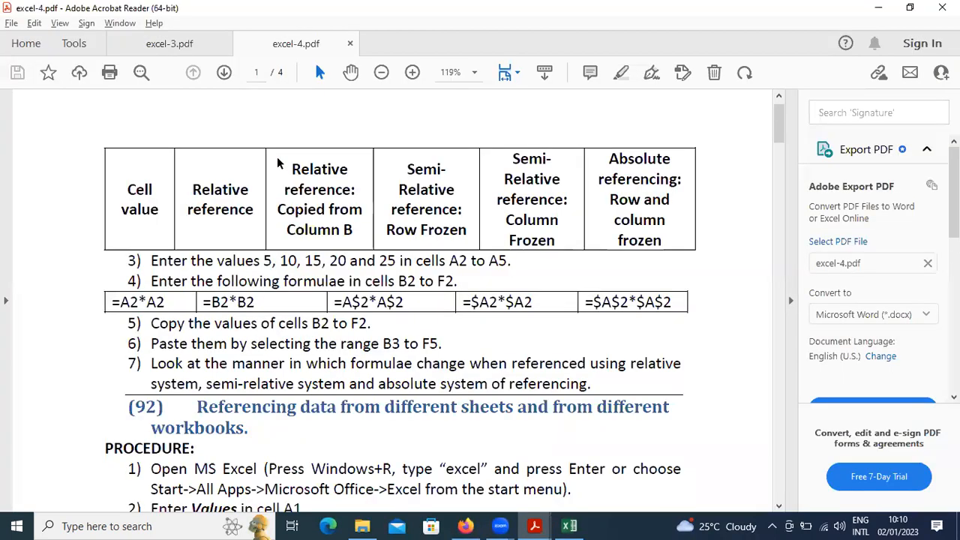
{"action": "key", "text": "alt+Tab"}
{"action": "type", "text": "Se"}
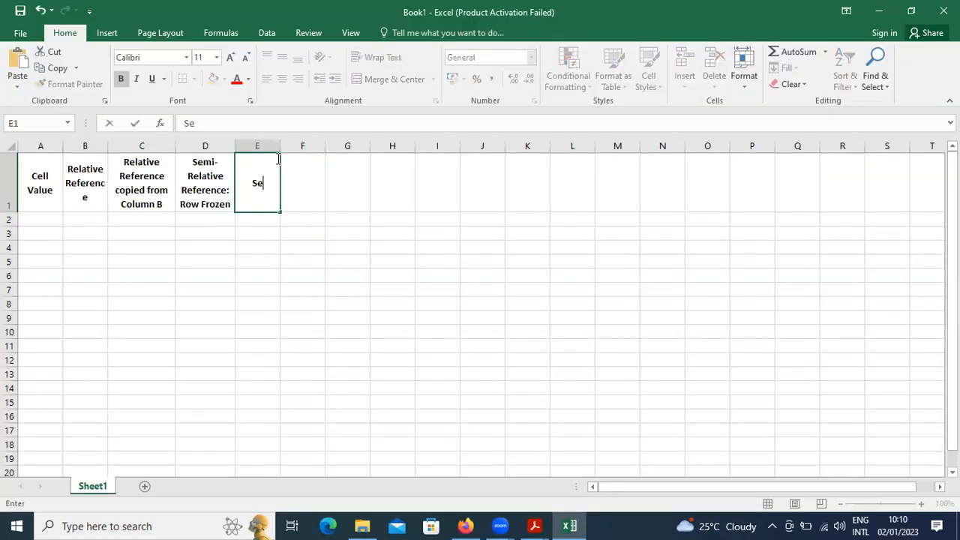
{"action": "type", "text": "mi-Relative Refe"}
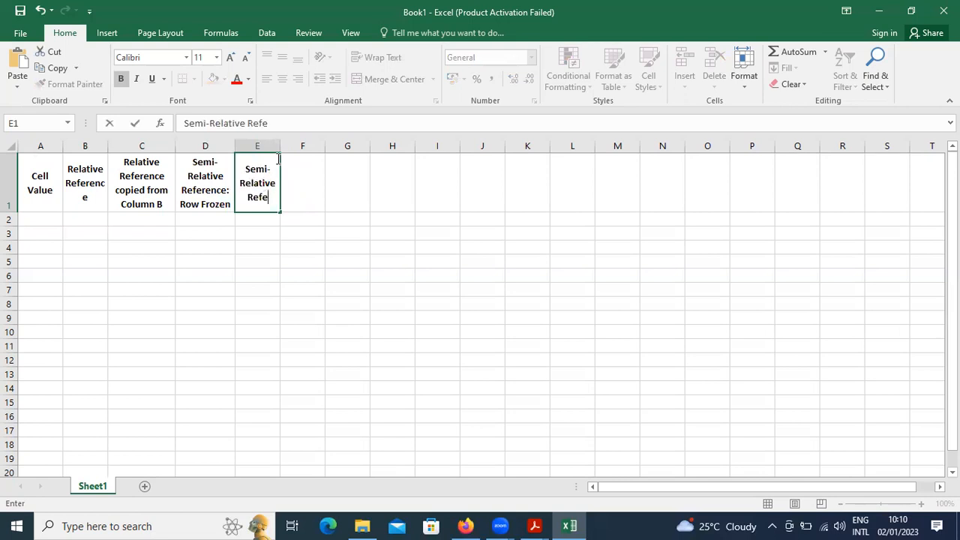
{"action": "type", "text": "rence: Co"}
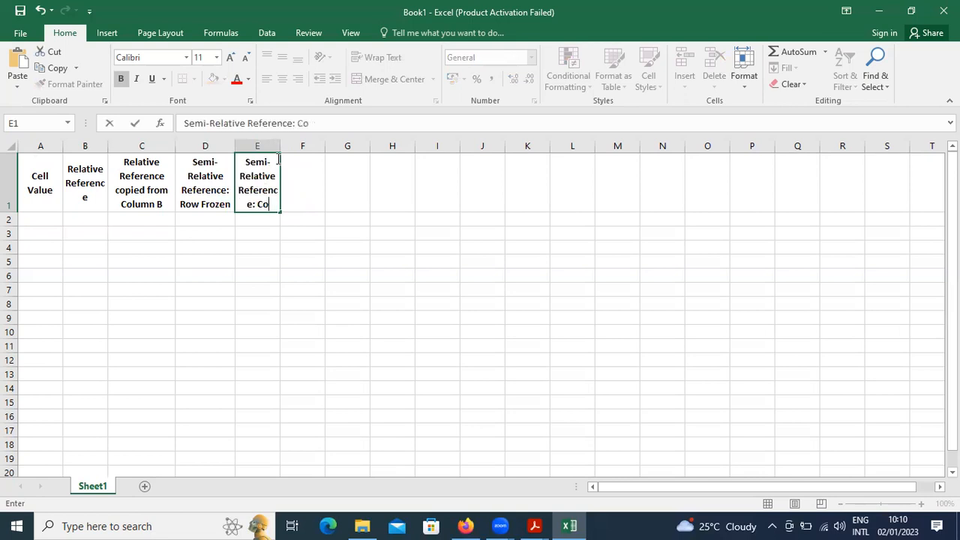
{"action": "type", "text": "lumn Fr"}
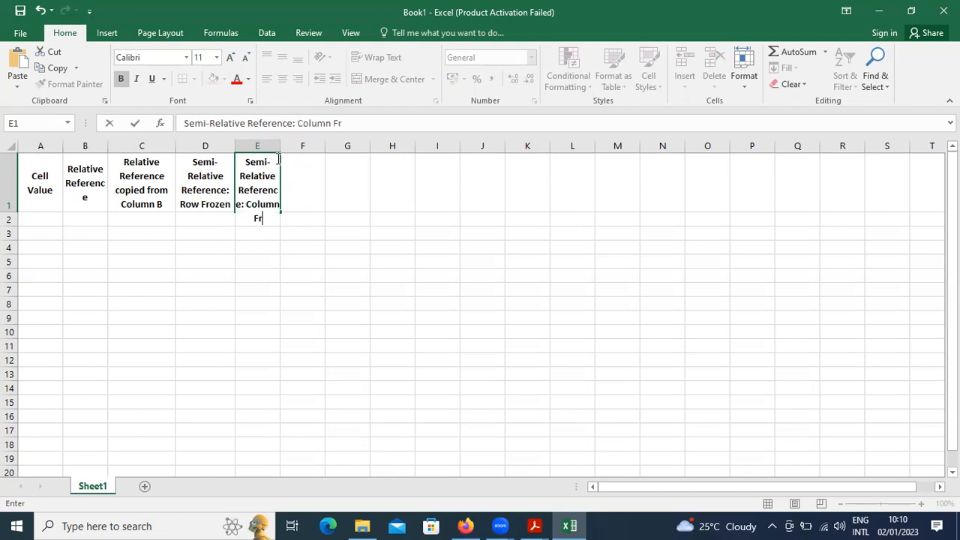
{"action": "type", "text": "ozen"}
{"action": "key", "text": "Tab"}
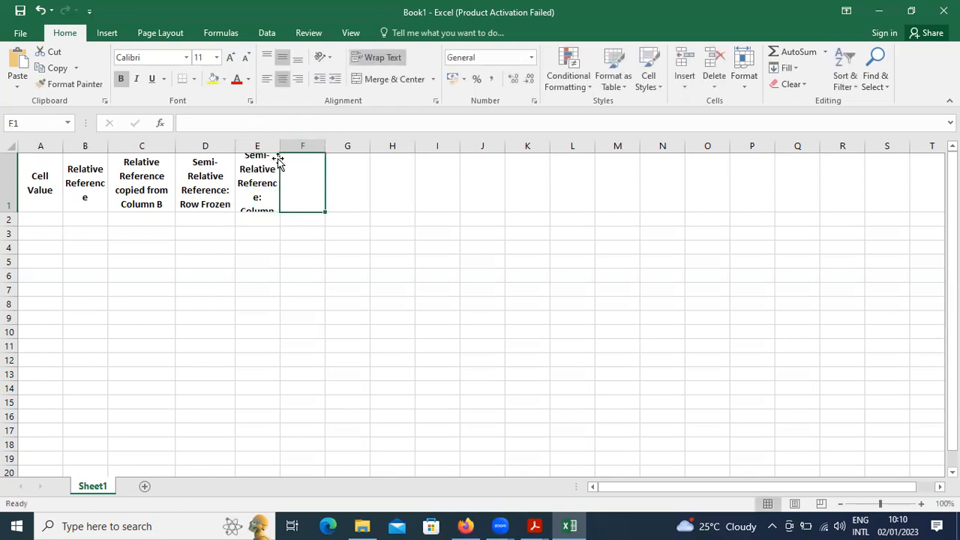
- Check the last heading in the PDF and enter "Absolute Reference: Row and Column Frozen" in cell F1
{"action": "key", "text": "alt+Tab"}
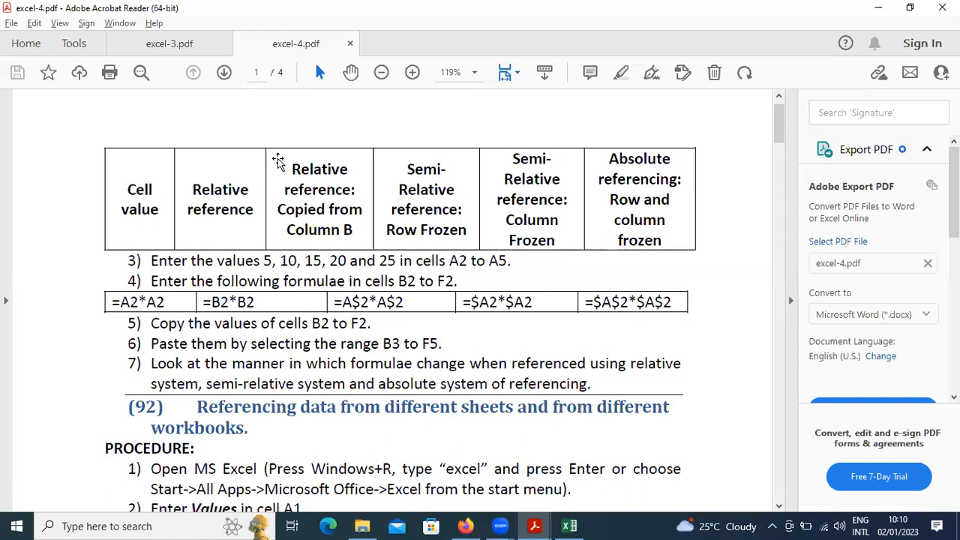
{"action": "key", "text": "alt+Tab"}
{"action": "type", "text": "Abs"}
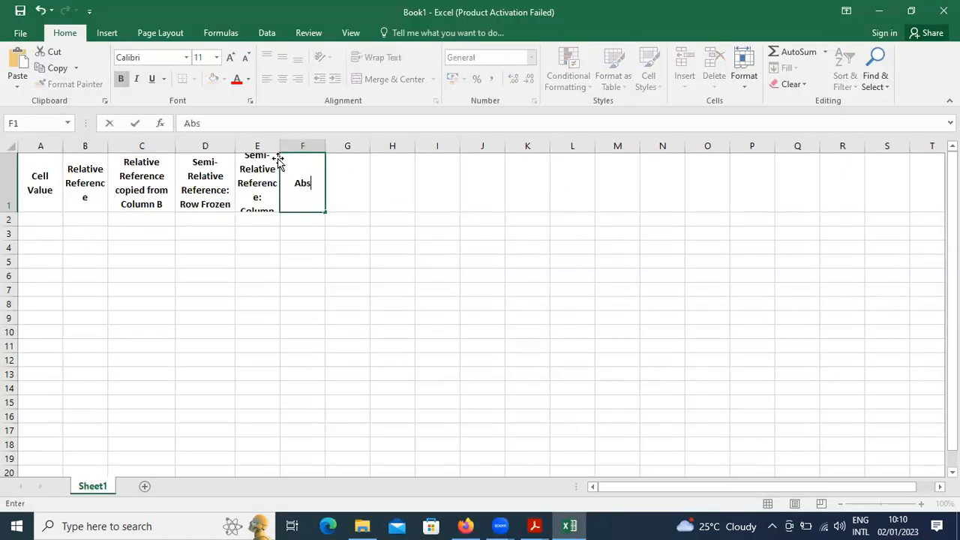
{"action": "type", "text": "olute Rere"}
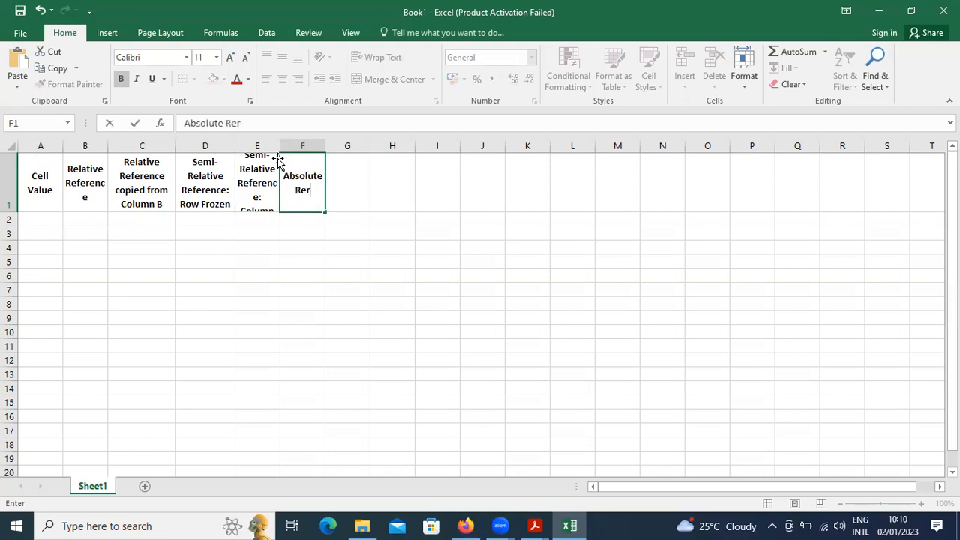
{"action": "key", "text": "BackSpace"}
{"action": "key", "text": "BackSpace"}
{"action": "type", "text": "fere"}
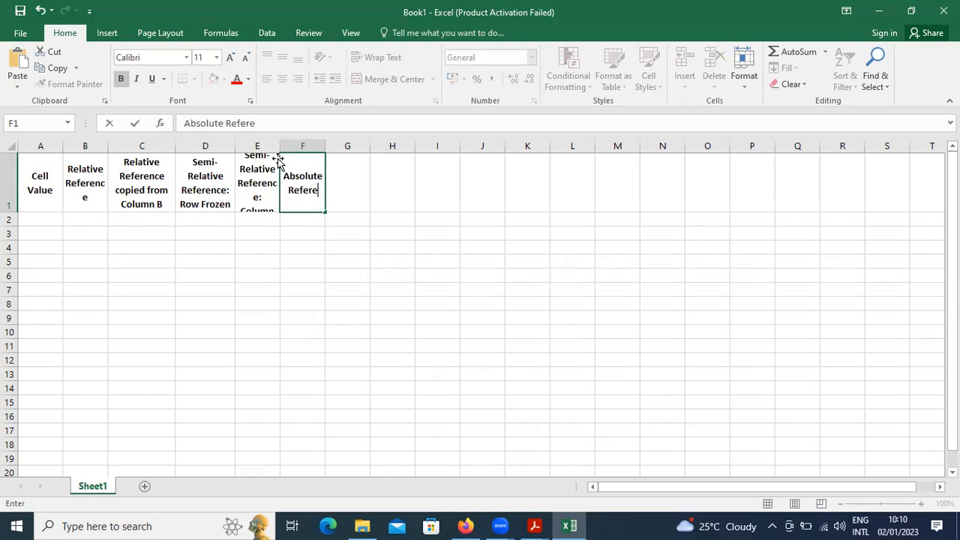
{"action": "type", "text": "nce: Row and Column Frozen"}
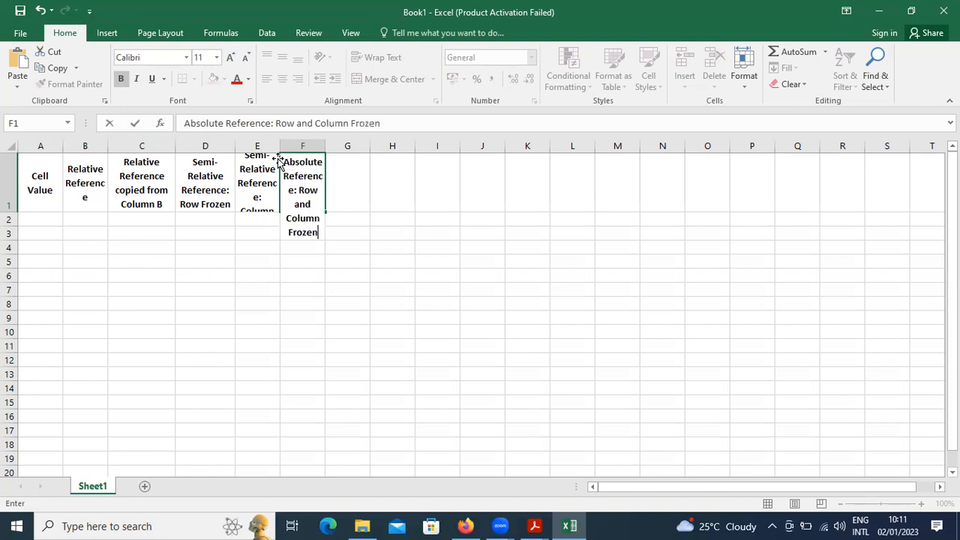
{"action": "key", "text": "Return"}
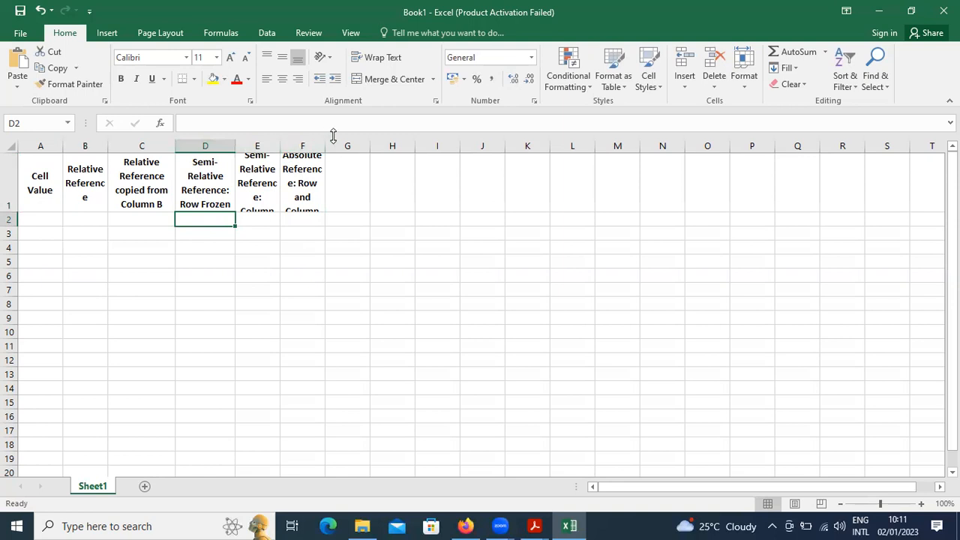
- Widen column F slightly and increase the height of row 1 so all the headings fit
{"action": "left_click_drag", "start_coordinate": [326, 140], "coordinate": [337, 141]}
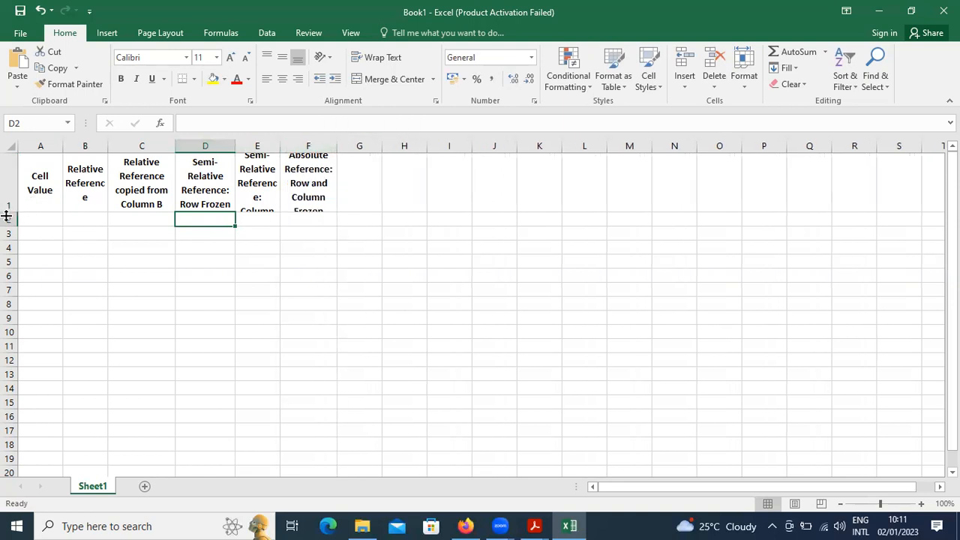
{"action": "left_click_drag", "start_coordinate": [7, 212], "coordinate": [9, 222]}
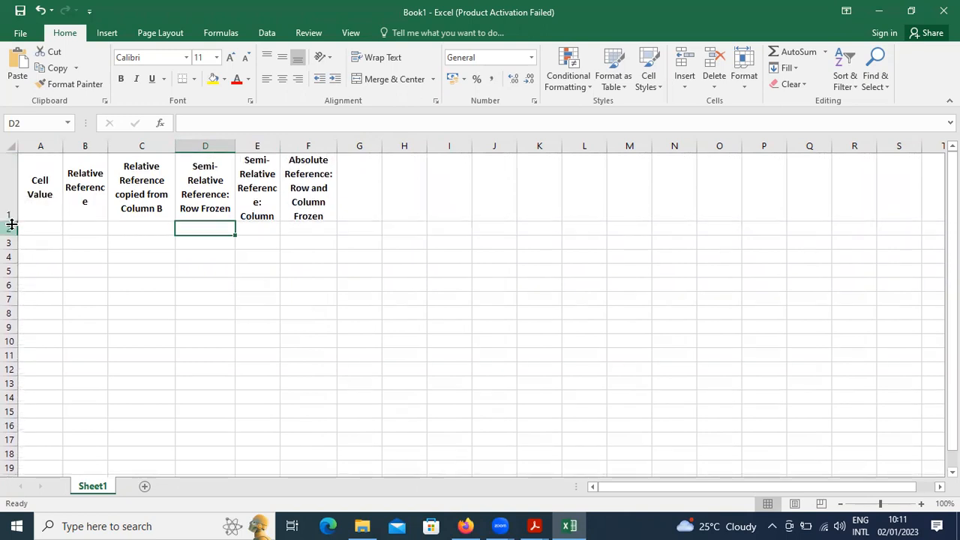
{"action": "left_click_drag", "start_coordinate": [11, 217], "coordinate": [12, 235]}
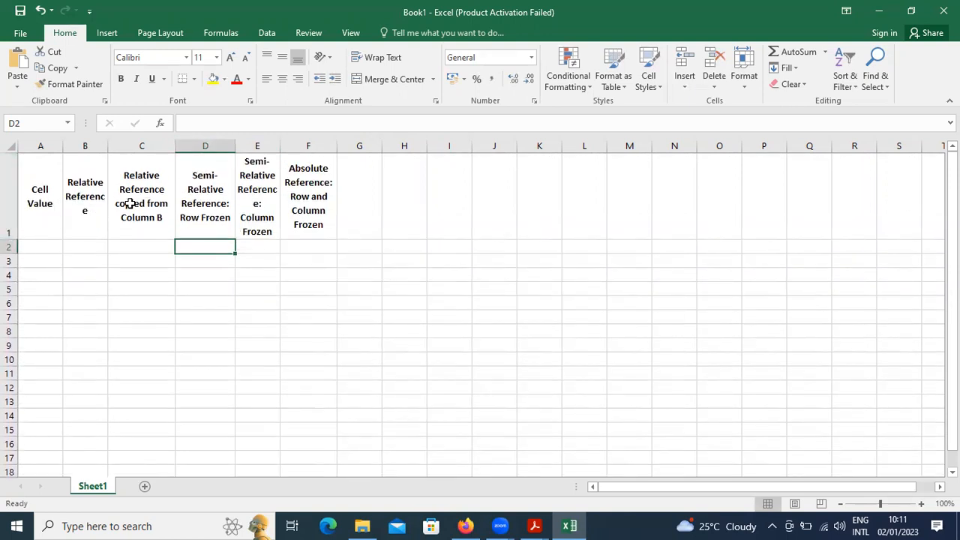
- Check the required values in the PDF and enter 5, 10, 15, 20 and 25 in cells A2 to A6
{"action": "key", "text": "Left"}
{"action": "key", "text": "Left"}
{"action": "key", "text": "Left"}
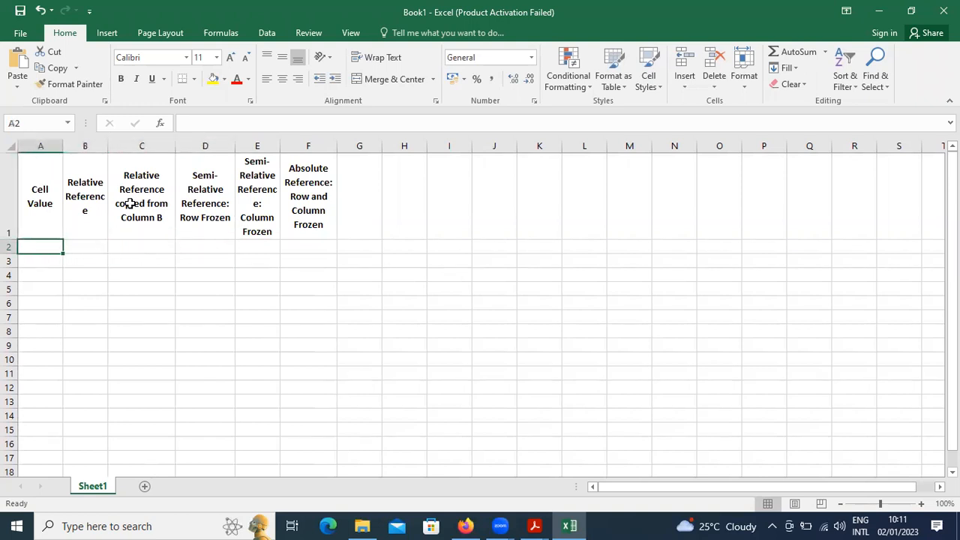
{"action": "key", "text": "alt+Tab"}
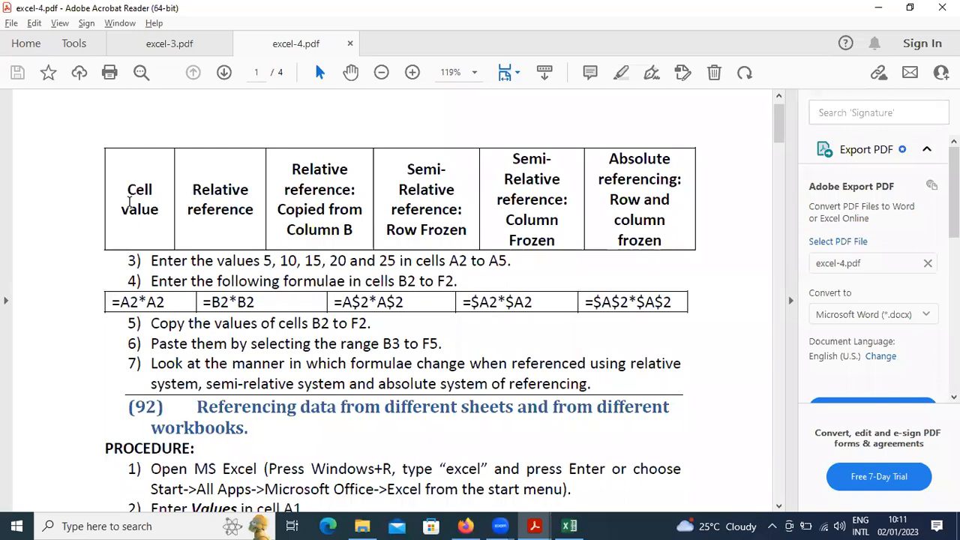
{"action": "key", "text": "alt+Tab"}
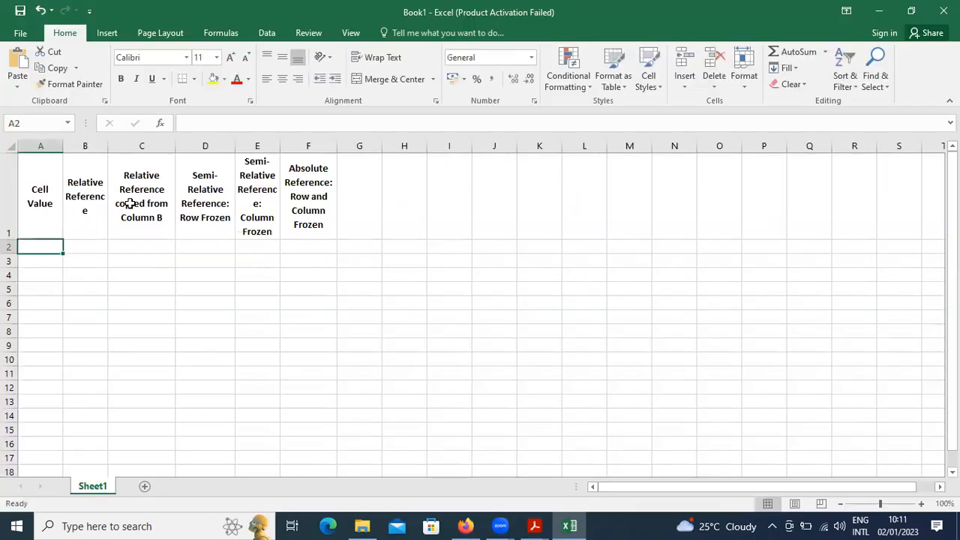
{"action": "type", "text": "5"}
{"action": "key", "text": "Return"}
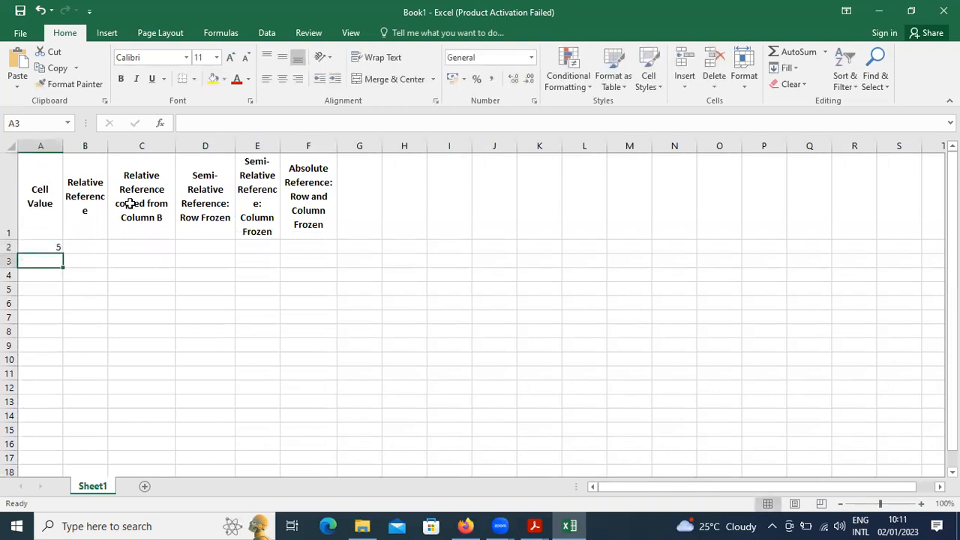
{"action": "type", "text": "10"}
{"action": "key", "text": "Return"}
{"action": "type", "text": "15"}
{"action": "key", "text": "Return"}
{"action": "type", "text": "20"}
{"action": "key", "text": "ctrl+Return"}
{"action": "key", "text": "Return"}
{"action": "type", "text": "25"}
{"action": "key", "text": "Return"}
- Replace the value in A3 with the formula =A2+5 and copy it to cells A4 to A6
{"action": "key", "text": "Up"}
{"action": "key", "text": "Up"}
{"action": "key", "text": "Up"}
{"action": "key", "text": "Up"}
{"action": "key", "text": "Up"}
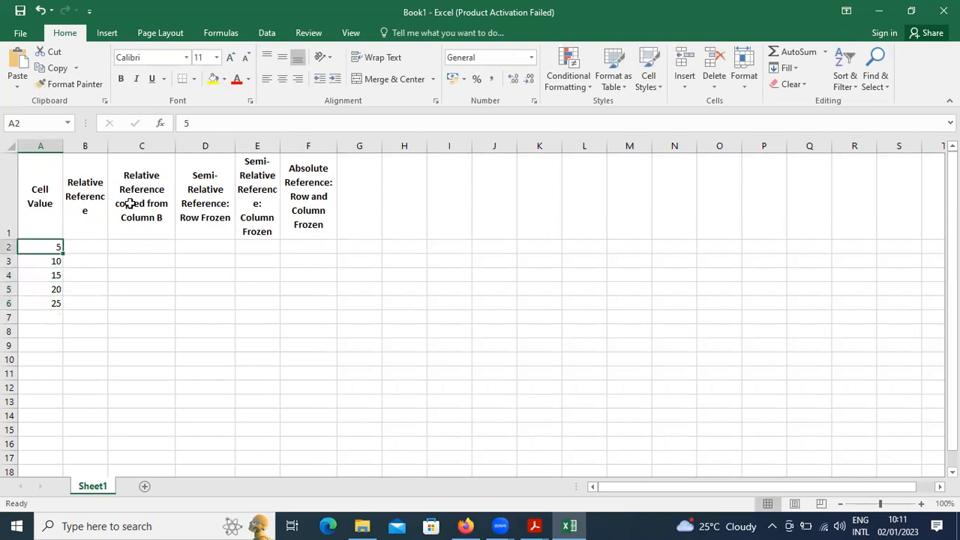
{"action": "key", "text": "Down"}
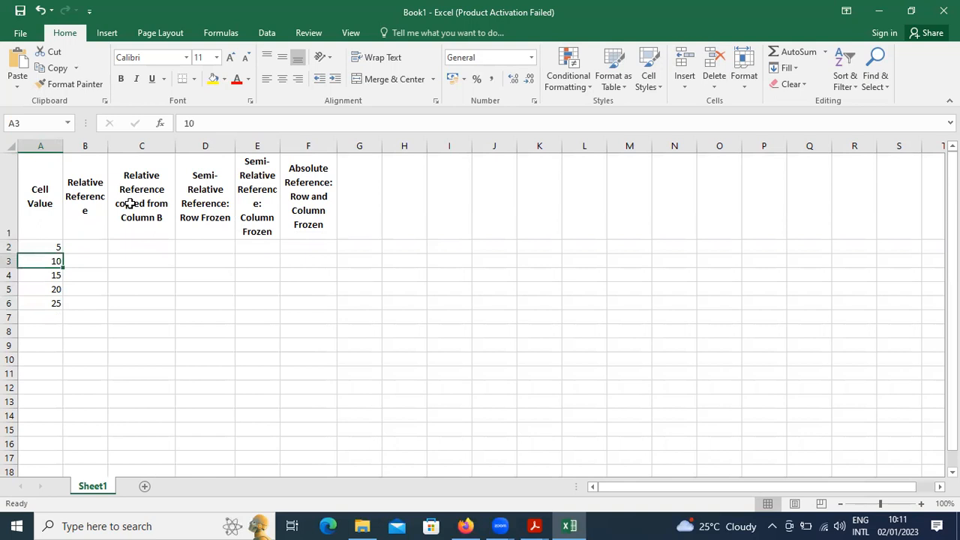
{"action": "type", "text": "="}
{"action": "key", "text": "Up"}
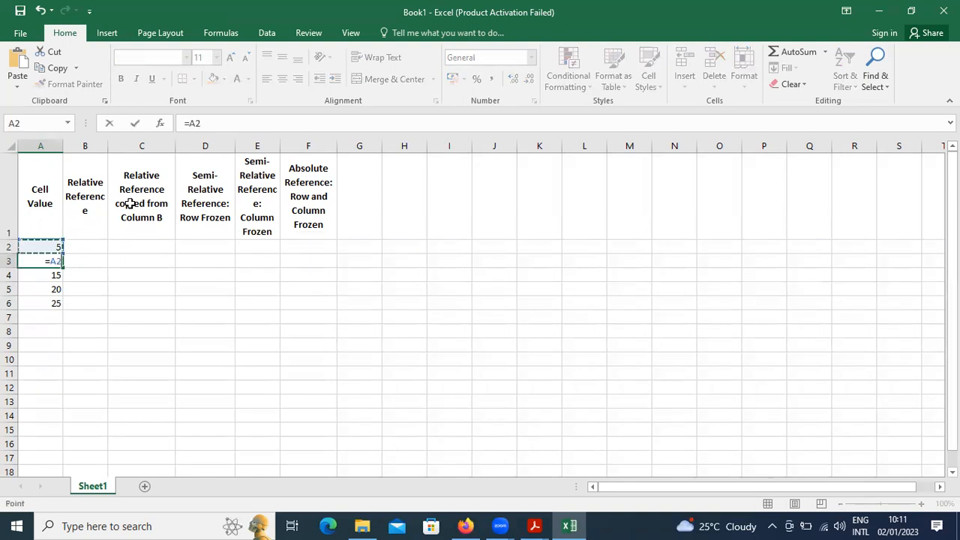
{"action": "type", "text": "+5"}
{"action": "key", "text": "Return"}
{"action": "key", "text": "ctrl+c"}
{"action": "key", "text": "Down"}
{"action": "key", "text": "Up"}
{"action": "key", "text": "Up"}
{"action": "key", "text": "ctrl+c"}
{"action": "key", "text": "Down"}
{"action": "key", "text": "shift+Down"}
{"action": "key", "text": "shift+Down"}
{"action": "key", "text": "ctrl+v"}
{"action": "key", "text": "Escape"}
{"action": "key", "text": "Up"}
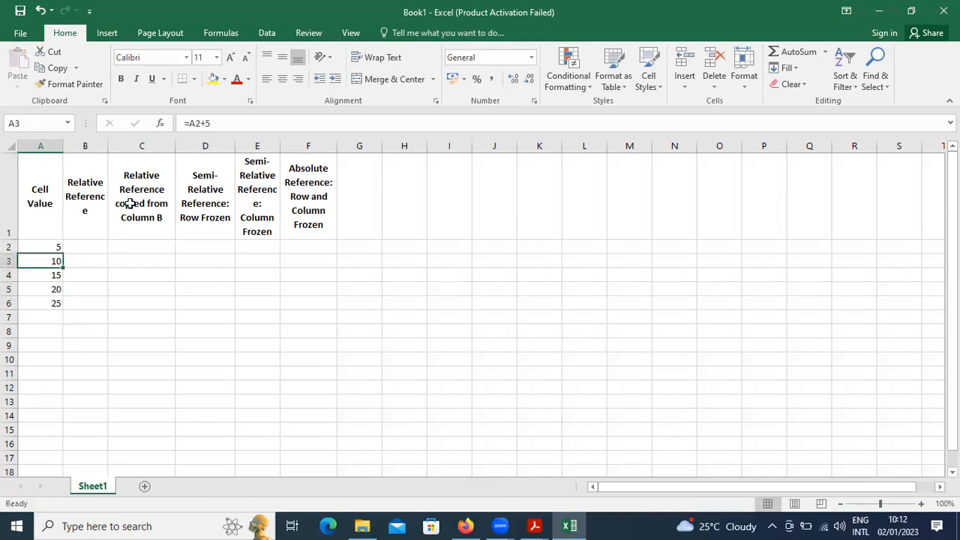
- Check the first formula in the PDF and enter =A2*A2 in cell B2
{"action": "key", "text": "Right"}
{"action": "key", "text": "Right"}
{"action": "key", "text": "Up"}
{"action": "key", "text": "Left"}
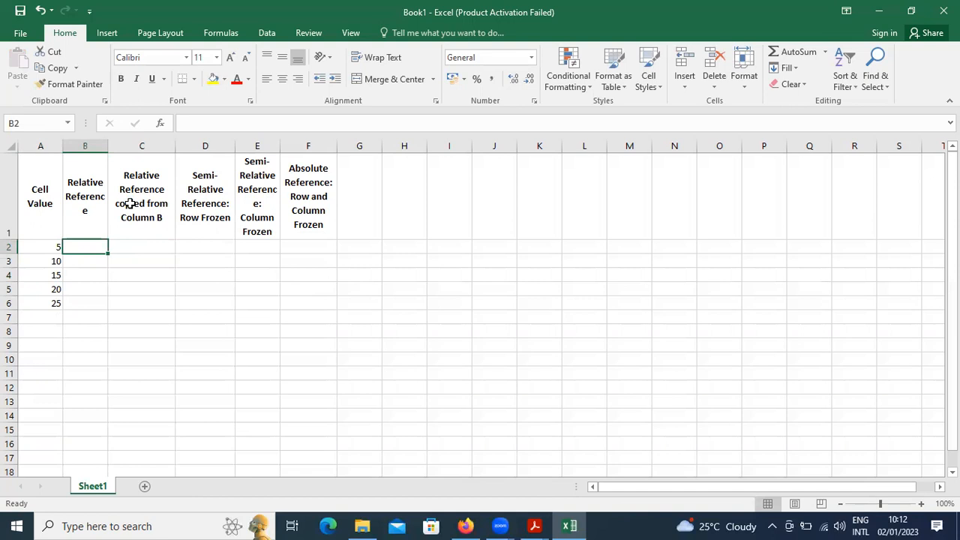
{"action": "type", "text": "="}
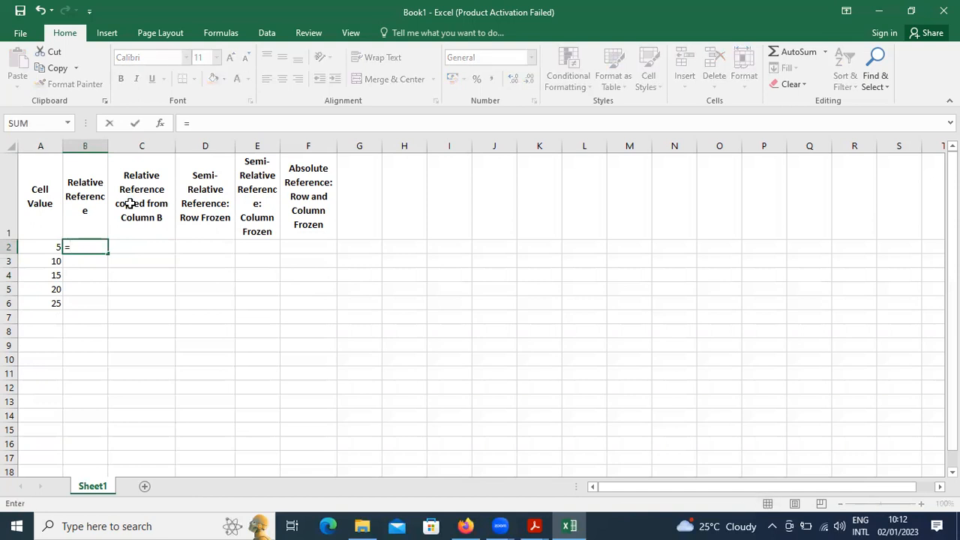
{"action": "key", "text": "alt+Tab"}
{"action": "key", "text": "alt+Tab"}
{"action": "type", "text": "A2"}
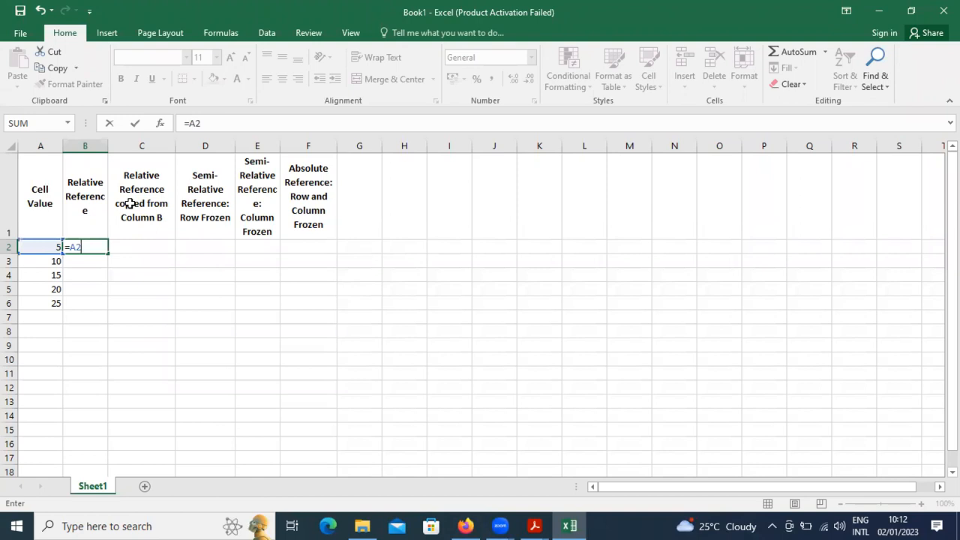
{"action": "type", "text": "*A"}
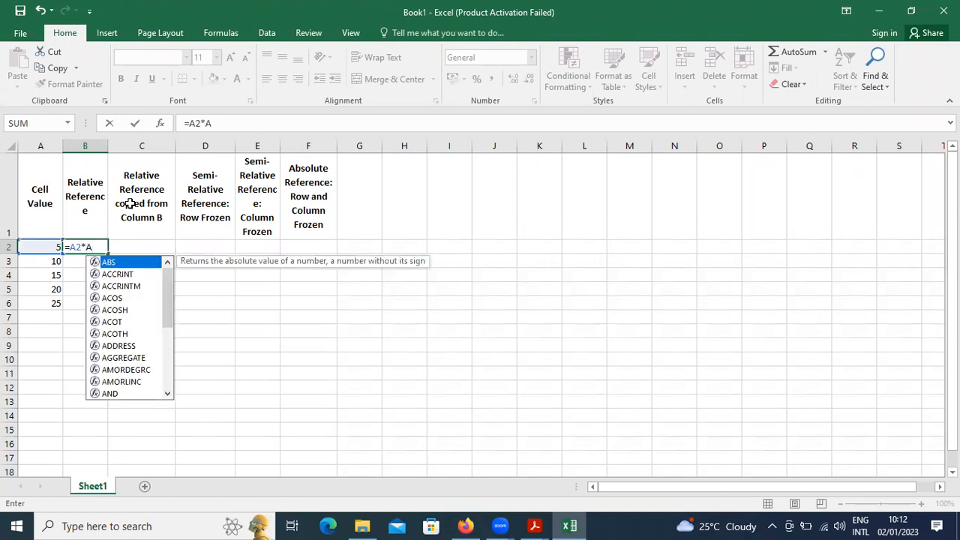
{"action": "type", "text": "2"}
{"action": "key", "text": "Tab"}
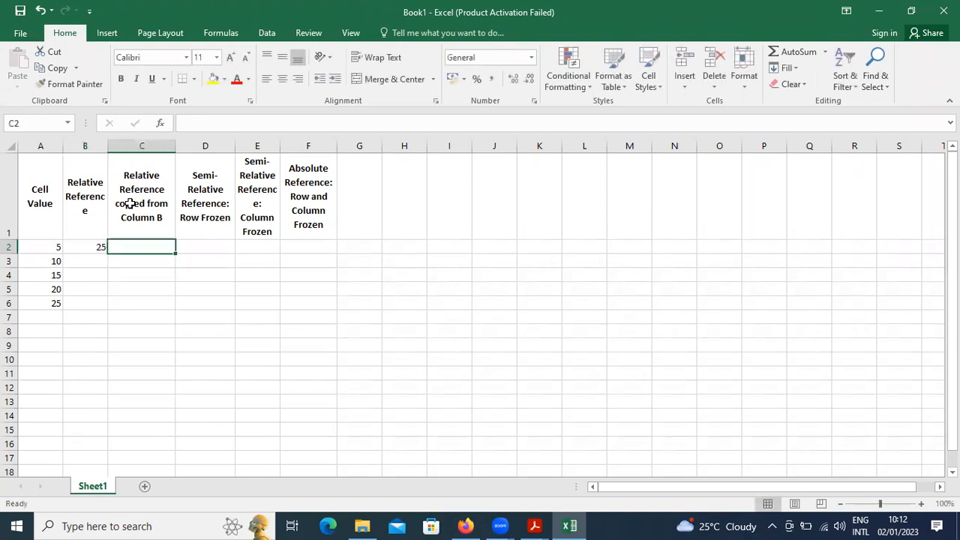
- Copy the formula from cell B2 into cell C2
{"action": "key", "text": "Left"}
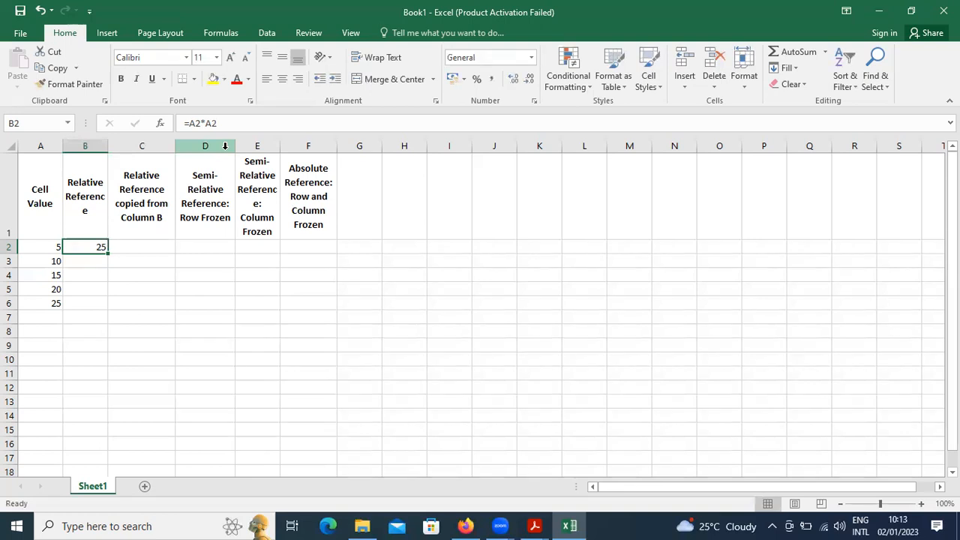
{"action": "key", "text": "ctrl+c"}
{"action": "key", "text": "Right"}
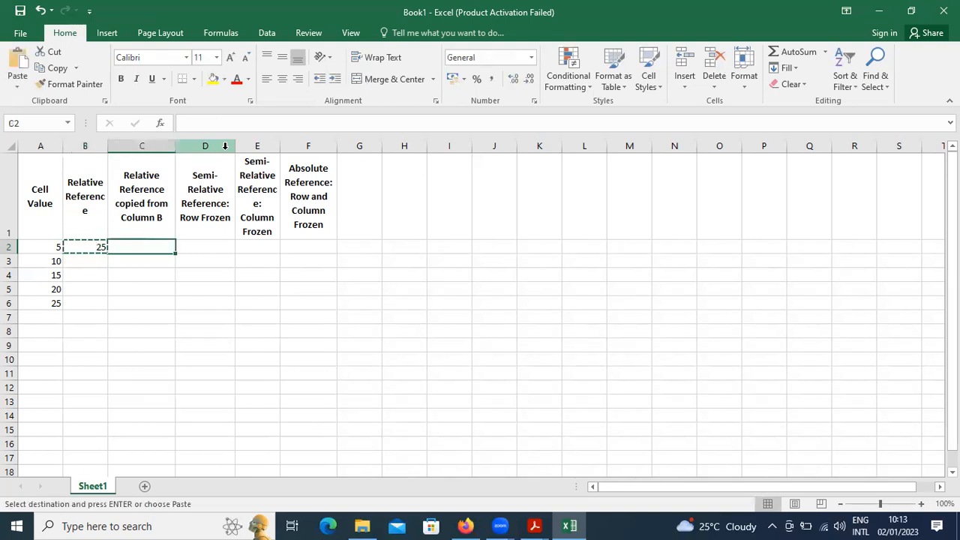
{"action": "key", "text": "ctrl+v"}
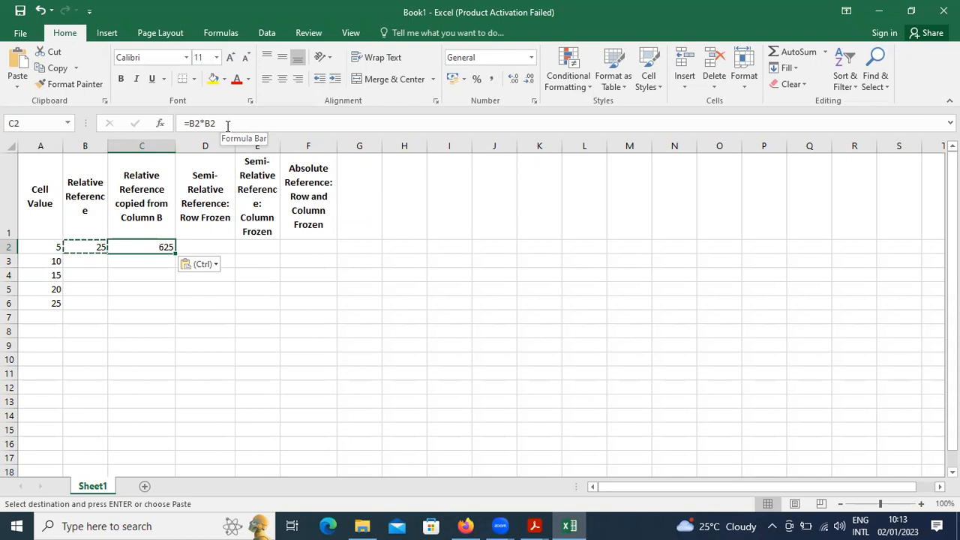
- Check the row-frozen formula in the PDF and enter =A$2*A$2 in cell D2
{"action": "key", "text": "Right"}
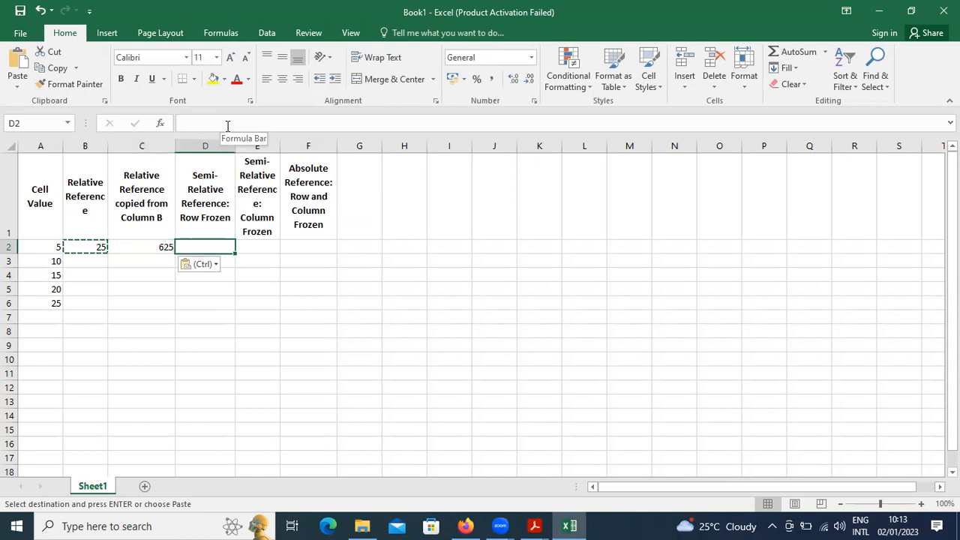
{"action": "key", "text": "alt+Tab"}
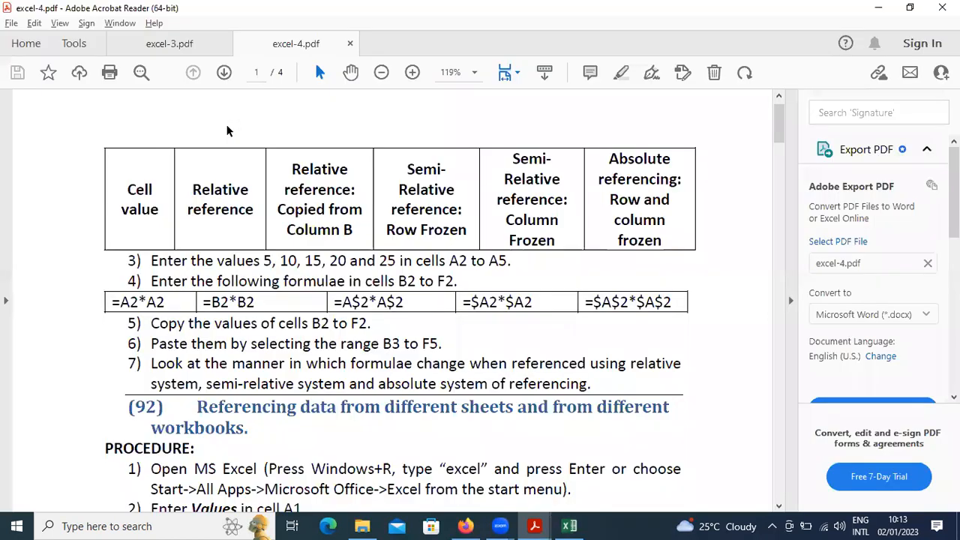
{"action": "key", "text": "alt+Tab"}
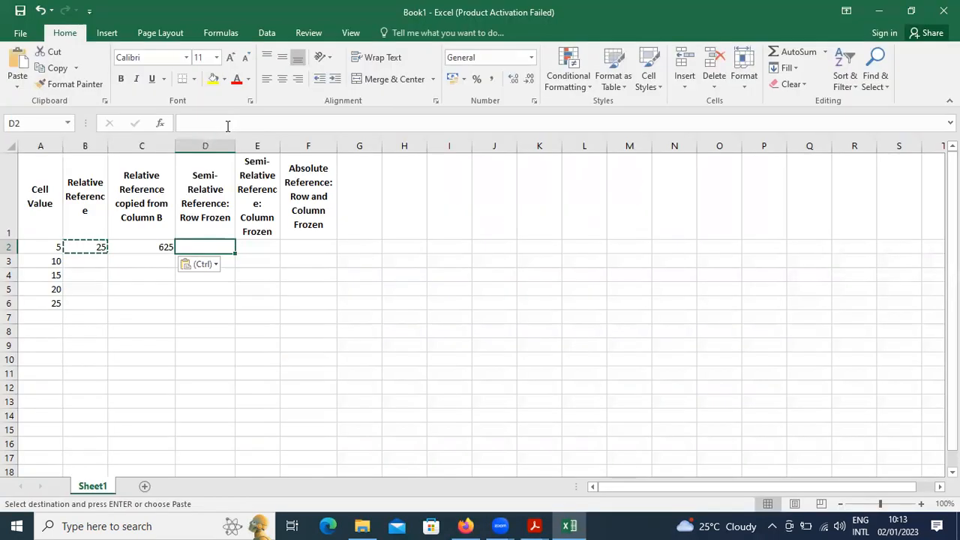
{"action": "type", "text": "A"}
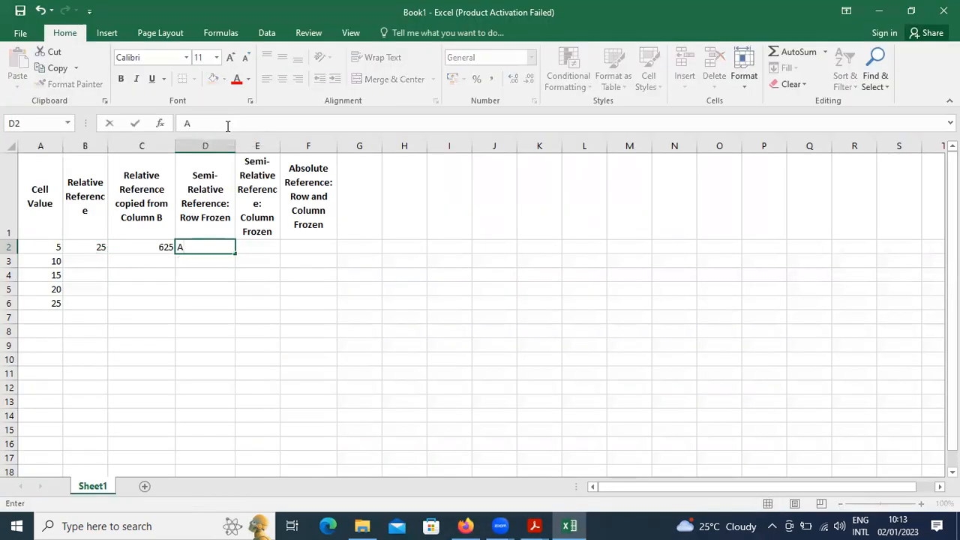
{"action": "type", "text": "$2"}
{"action": "key", "text": "BackSpace"}
{"action": "key", "text": "BackSpace"}
{"action": "key", "text": "BackSpace"}
{"action": "type", "text": "=A"}
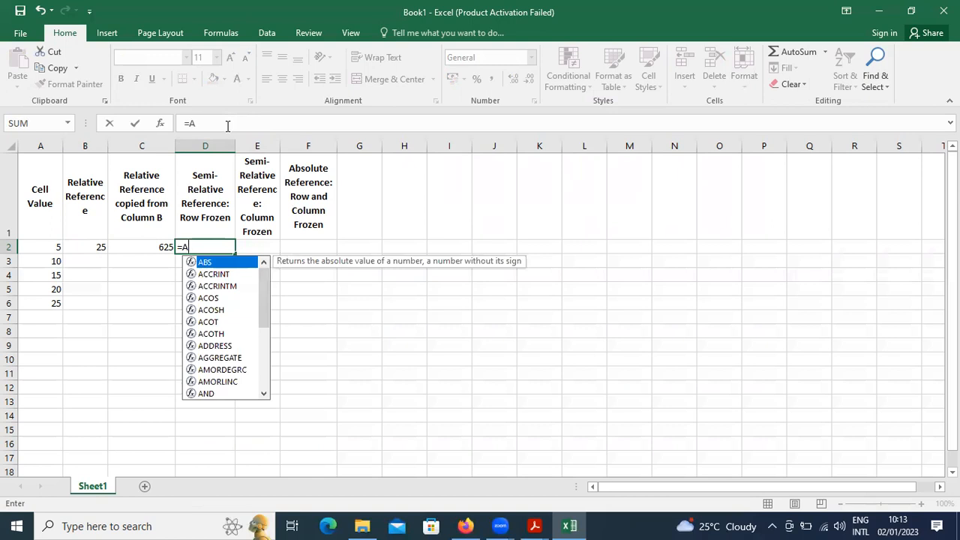
{"action": "type", "text": "$2"}
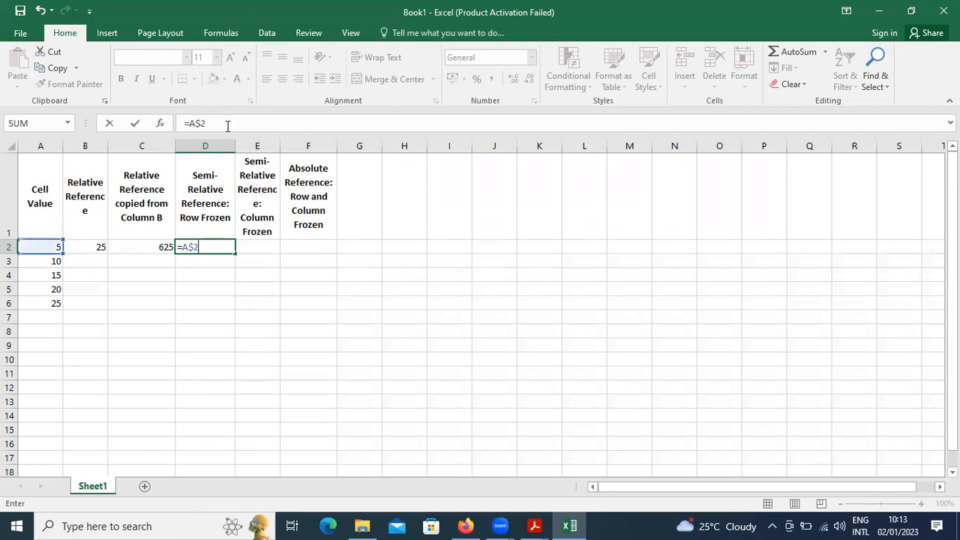
{"action": "type", "text": "*A"}
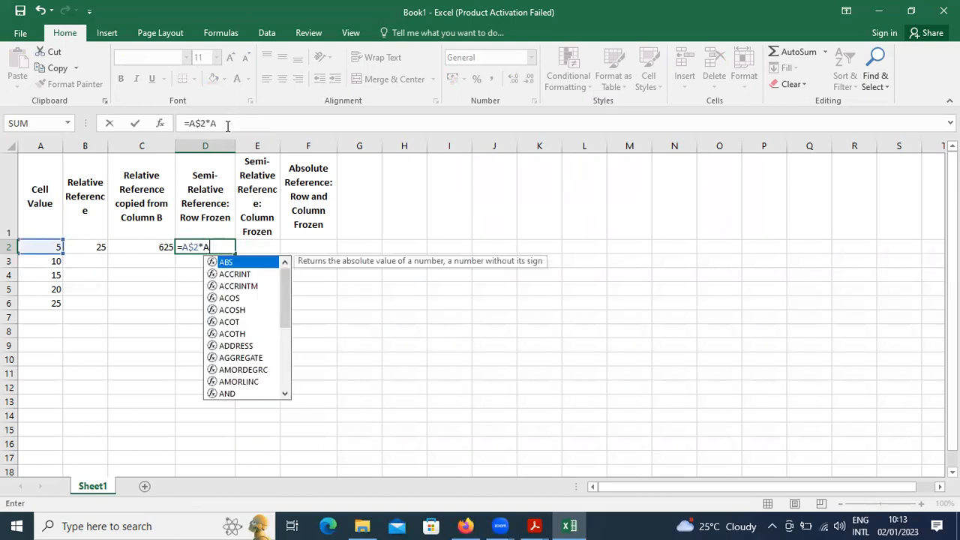
{"action": "type", "text": "$2"}
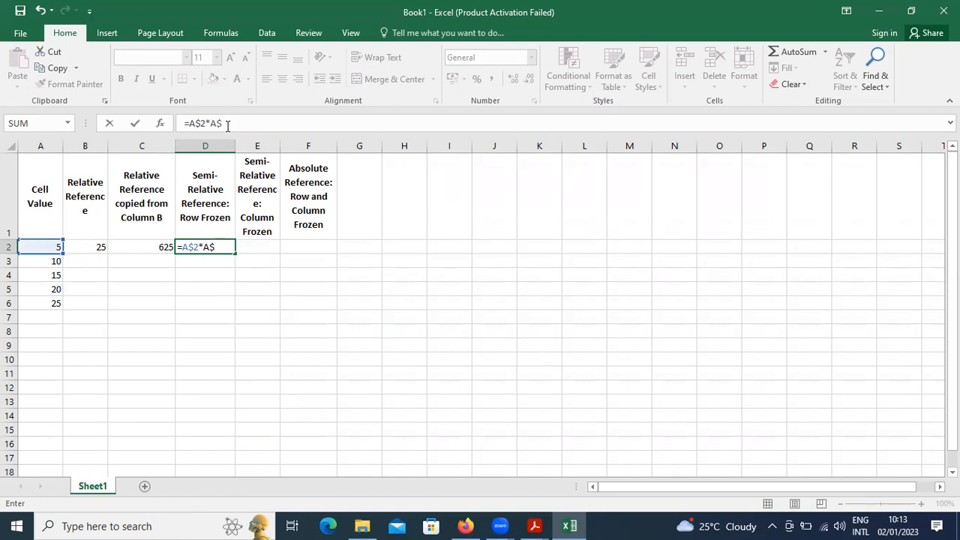
{"action": "key", "text": "Return"}
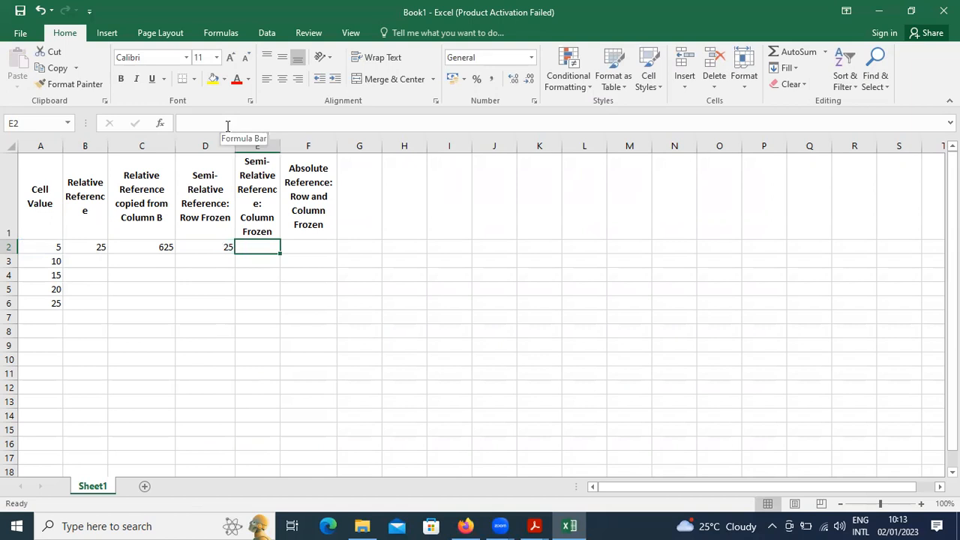
{"action": "key", "text": "Left"}
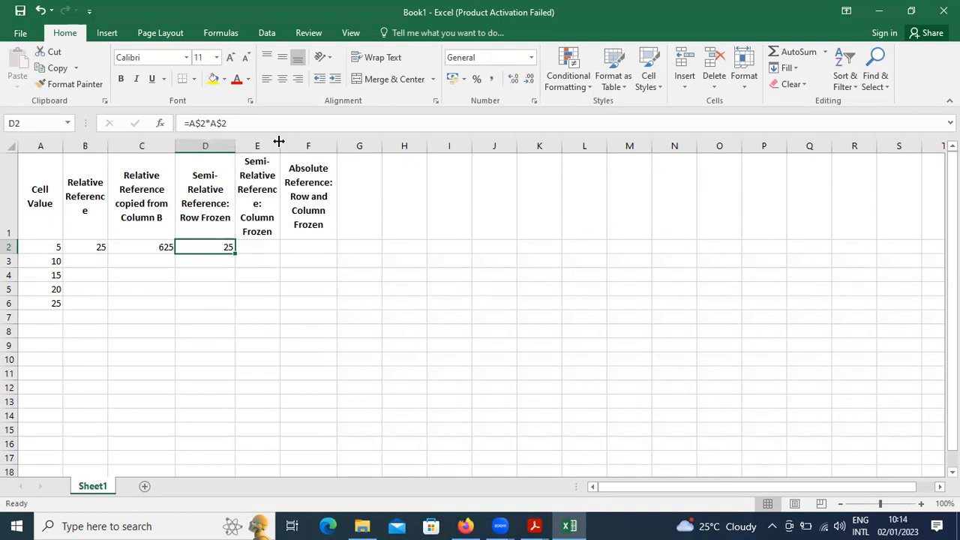
- Enter the column-frozen formula =$A2*$A2 in cell E2
{"action": "key", "text": "Right"}
{"action": "type", "text": "="}
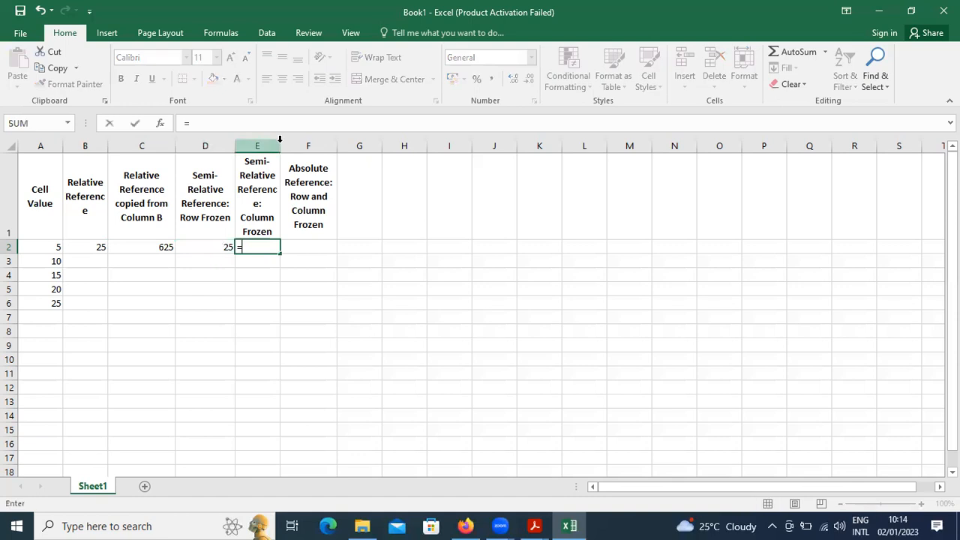
{"action": "type", "text": "$A2*"}
{"action": "type", "text": "A2"}
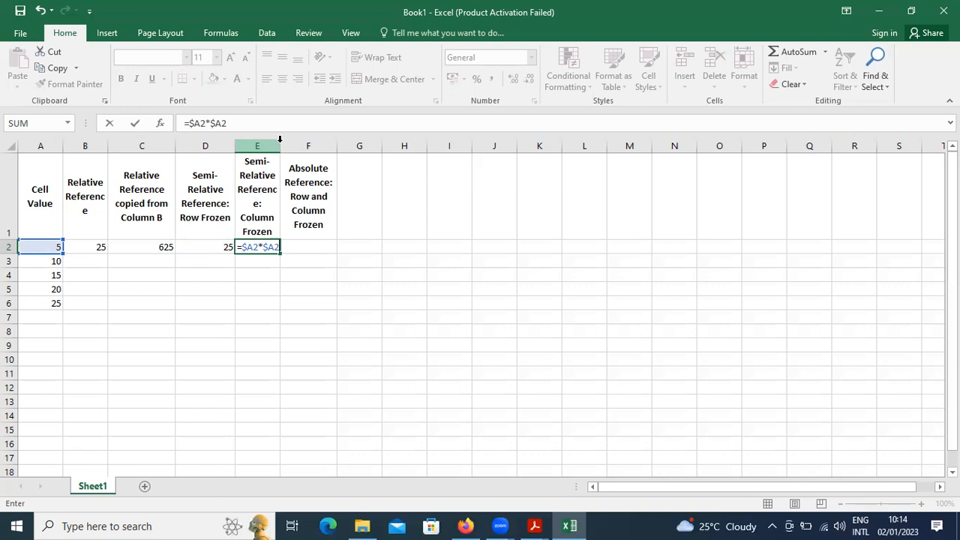
{"action": "key", "text": "Tab"}
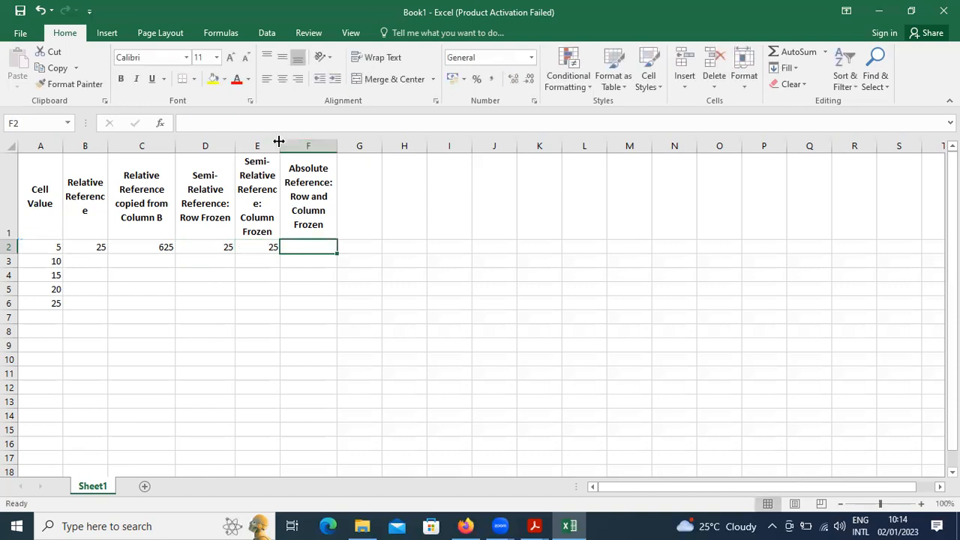
- Enter the absolute reference formula =$A$2*$A$2 in cell F2
{"action": "type", "text": "=$A$2*$A$"}
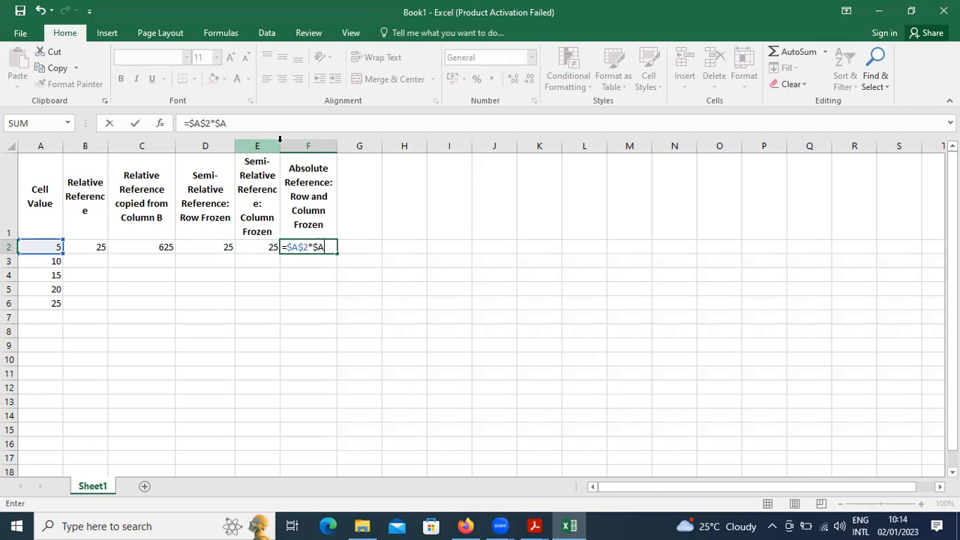
{"action": "type", "text": "2"}
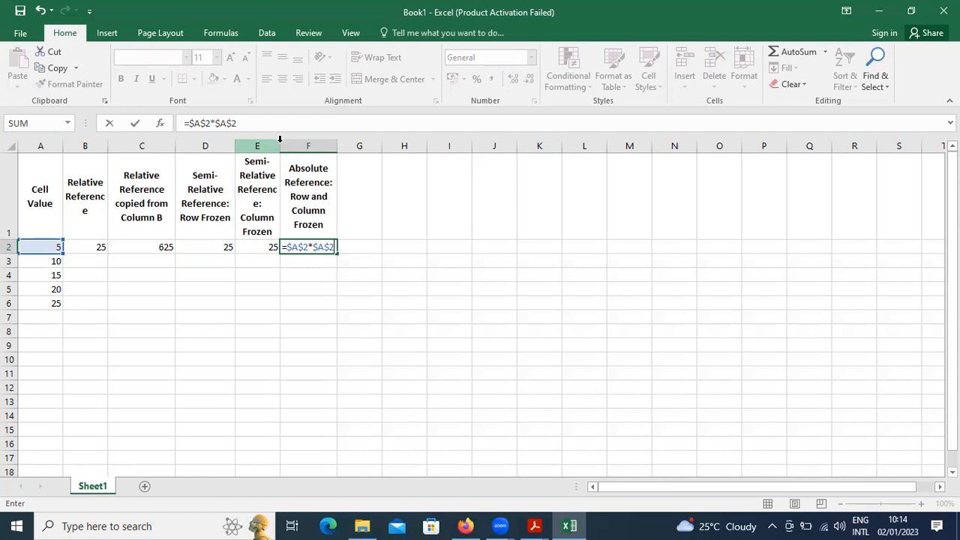
{"action": "key", "text": "Return"}
- Copy the formulas in cells B2 to F2 and paste them into row 3, starting at B3
{"action": "key", "text": "Up"}
{"action": "key", "text": "Left"}
{"action": "key", "text": "Left"}
{"action": "key", "text": "Left"}
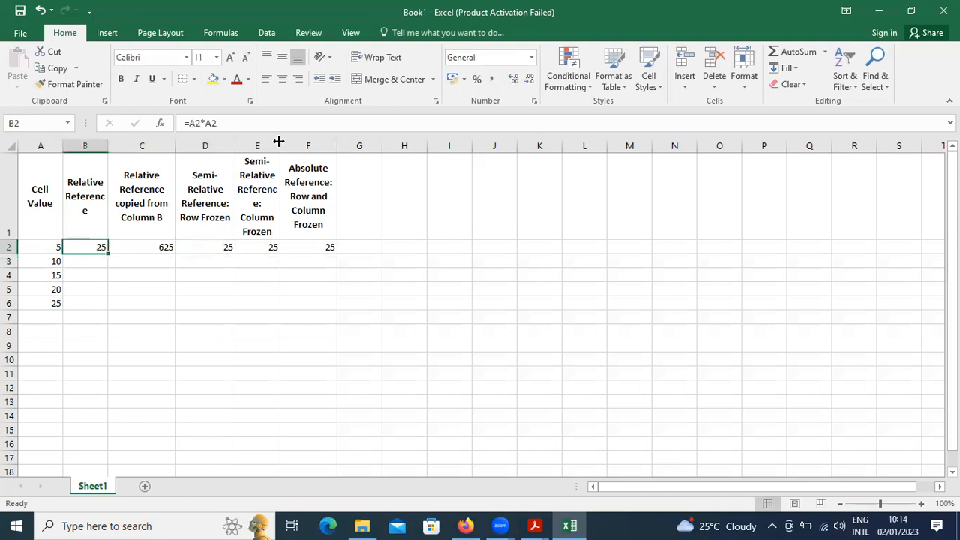
{"action": "key", "text": "shift+Right"}
{"action": "key", "text": "shift+Right"}
{"action": "key", "text": "shift+Right"}
{"action": "key", "text": "shift+Right"}
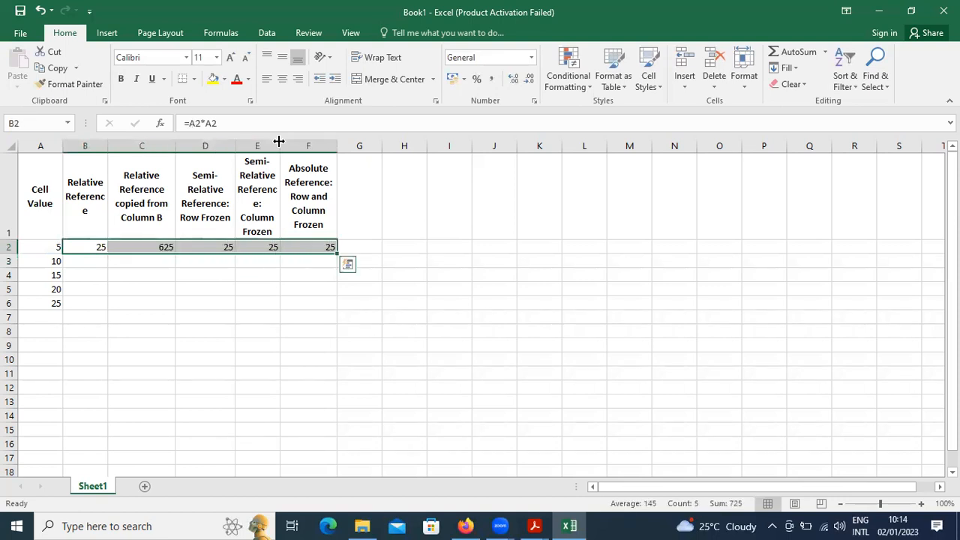
{"action": "key", "text": "ctrl+c"}
{"action": "key", "text": "Down"}
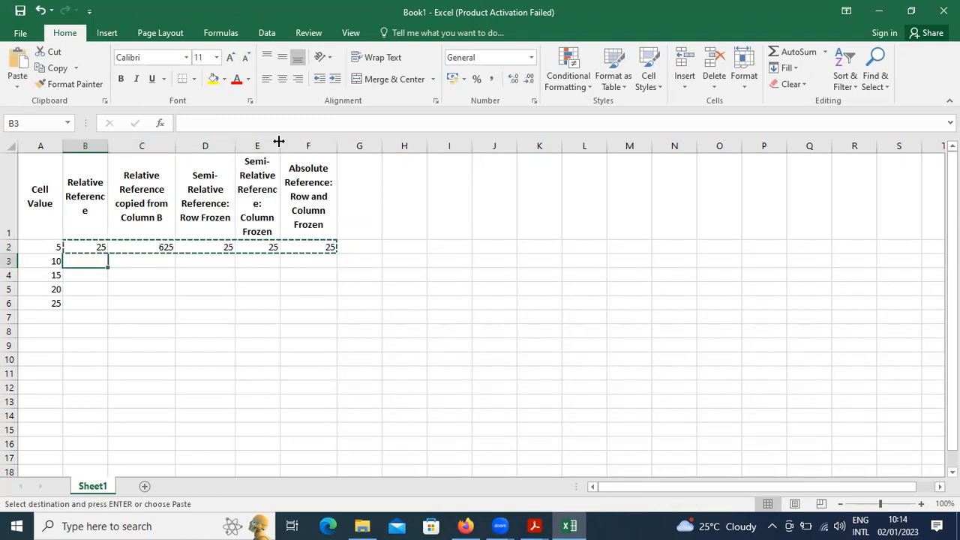
{"action": "key", "text": "ctrl+v"}
- Examine the pasted formulas in cells B3 to F3 one by one to compare how each reference type adjusts
{"action": "key", "text": "Left"}
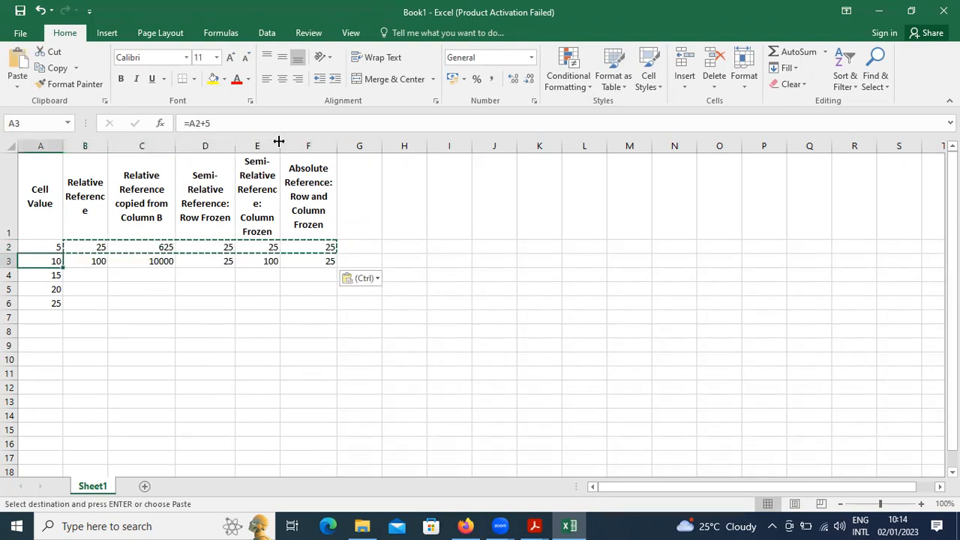
{"action": "key", "text": "Right"}
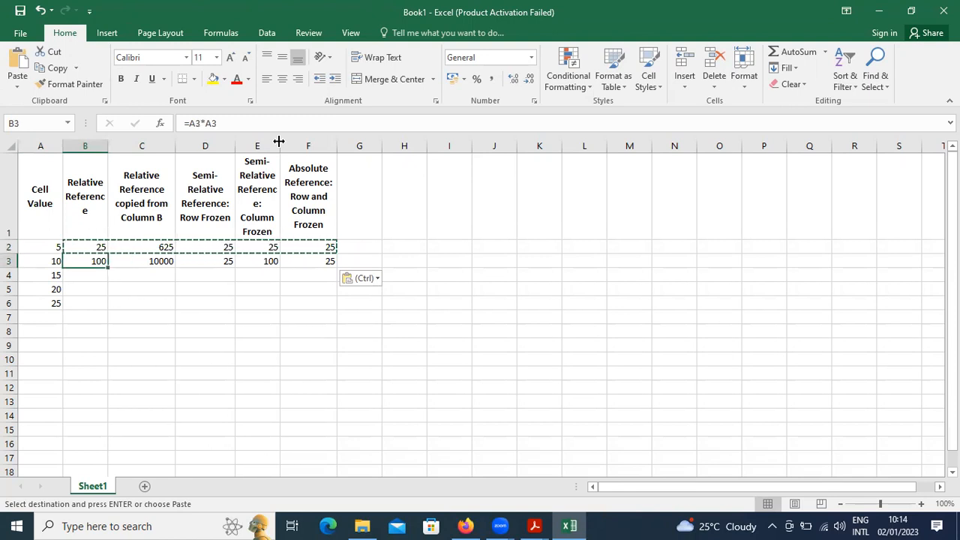
{"action": "key", "text": "Right"}
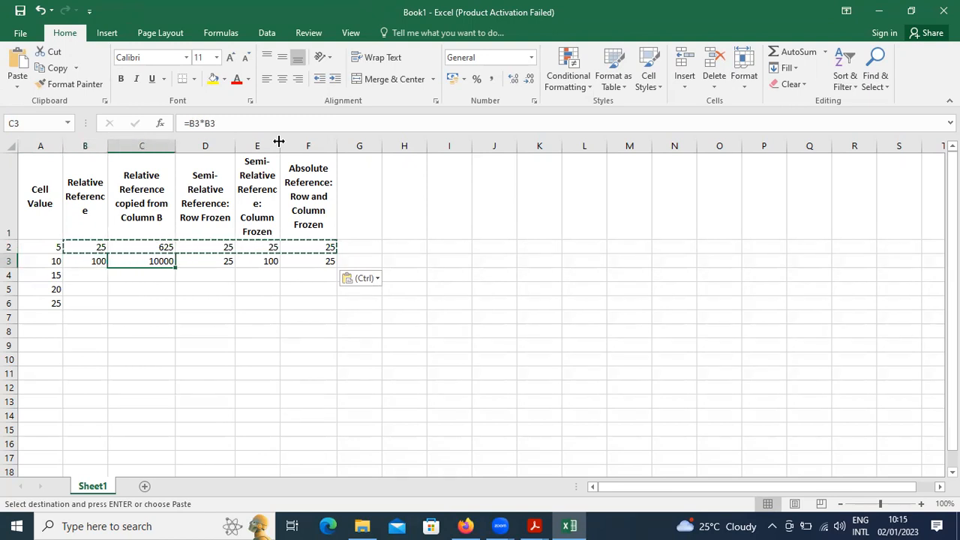
{"action": "key", "text": "Right"}
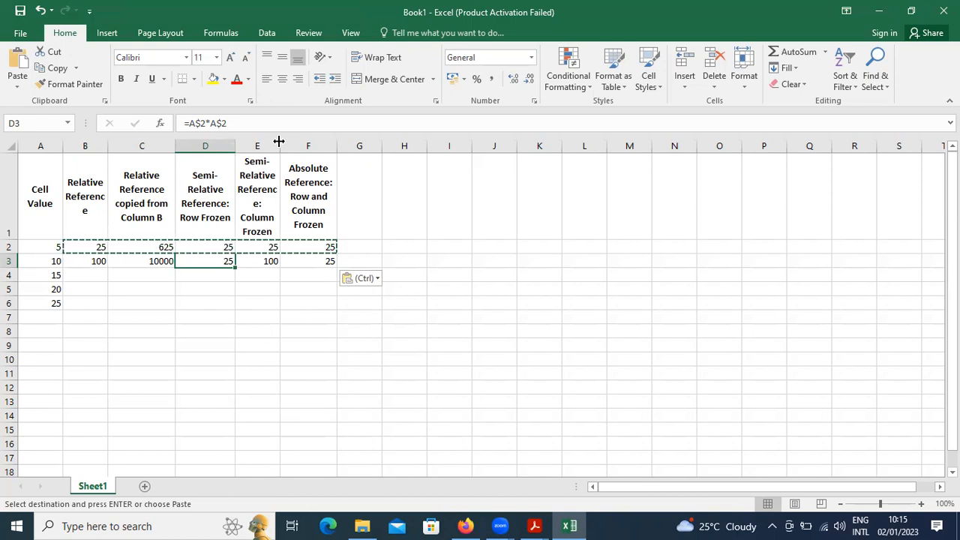
{"action": "key", "text": "Right"}
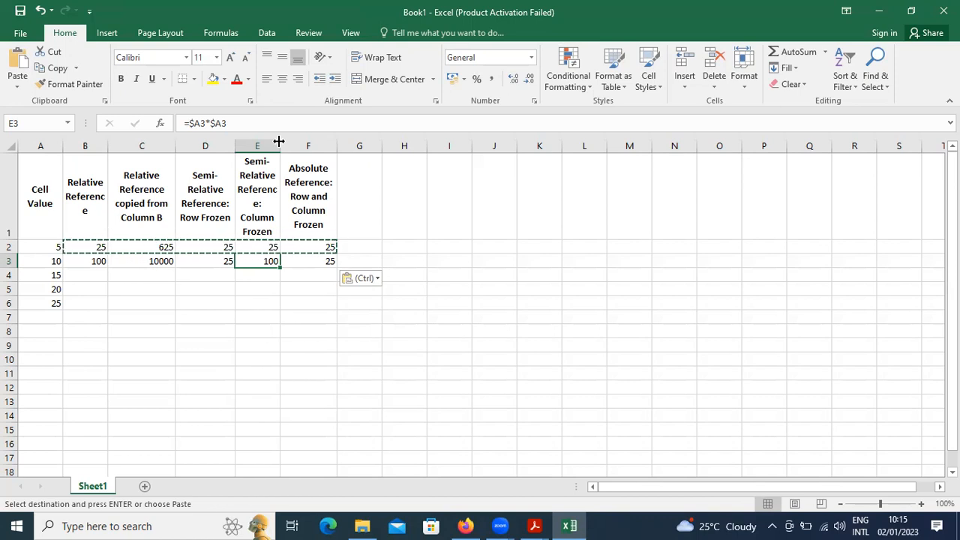
{"action": "key", "text": "Right"}
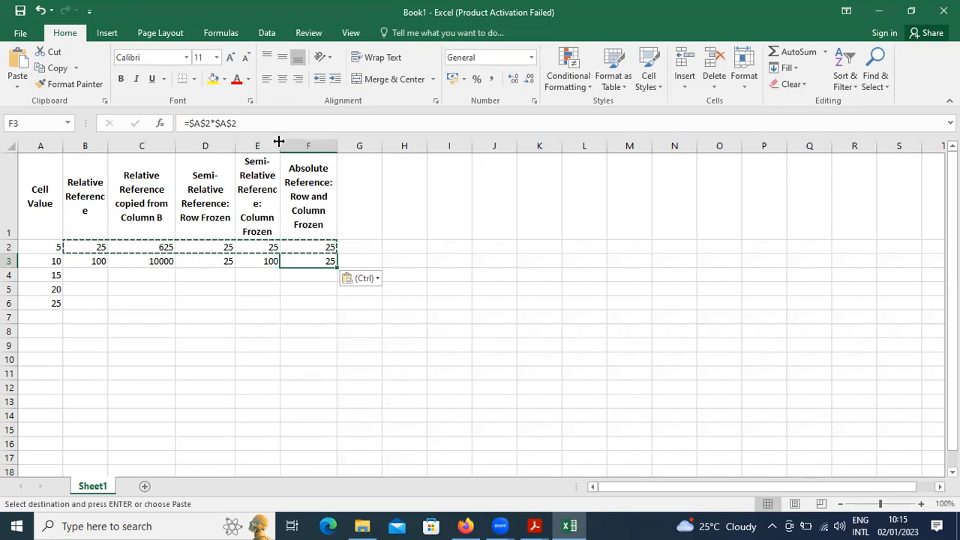
- Paste the copied row 2 formulas into the range B4 to F6
{"action": "key", "text": "Down"}
{"action": "key", "text": "Left"}
{"action": "key", "text": "Left"}
{"action": "key", "text": "Left"}
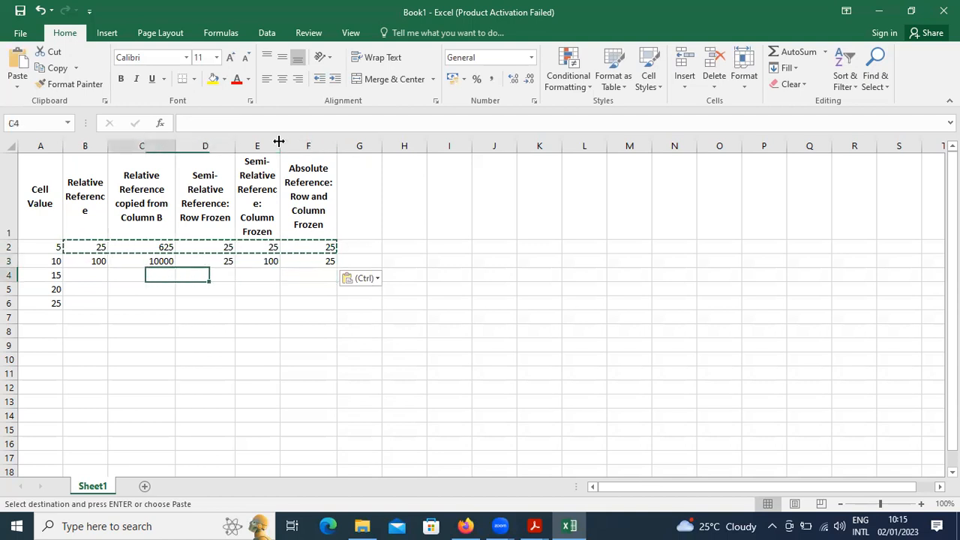
{"action": "key", "text": "Left"}
{"action": "key", "text": "shift+Right"}
{"action": "key", "text": "shift+Right"}
{"action": "key", "text": "shift+Right"}
{"action": "key", "text": "shift+Right"}
{"action": "key", "text": "shift+Down"}
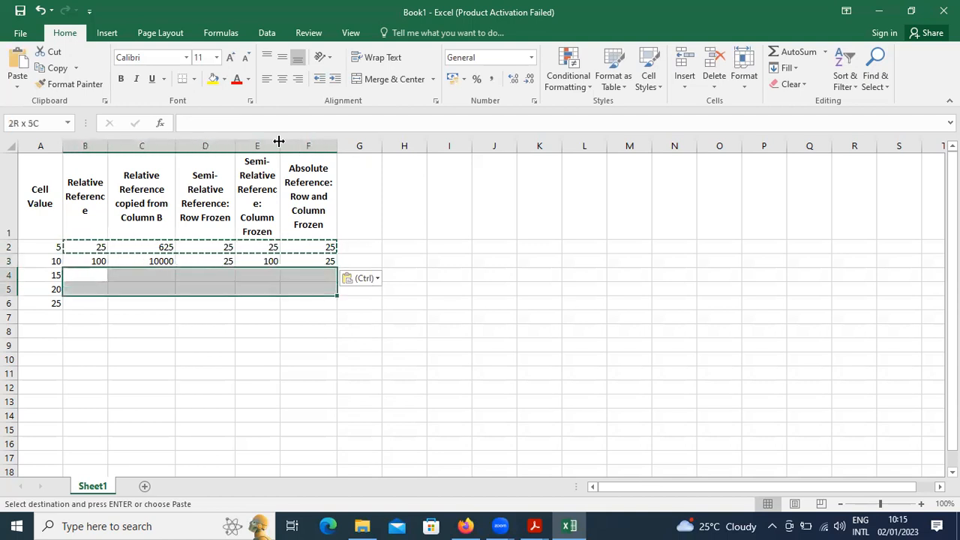
{"action": "key", "text": "shift+Down"}
{"action": "key", "text": "Return"}
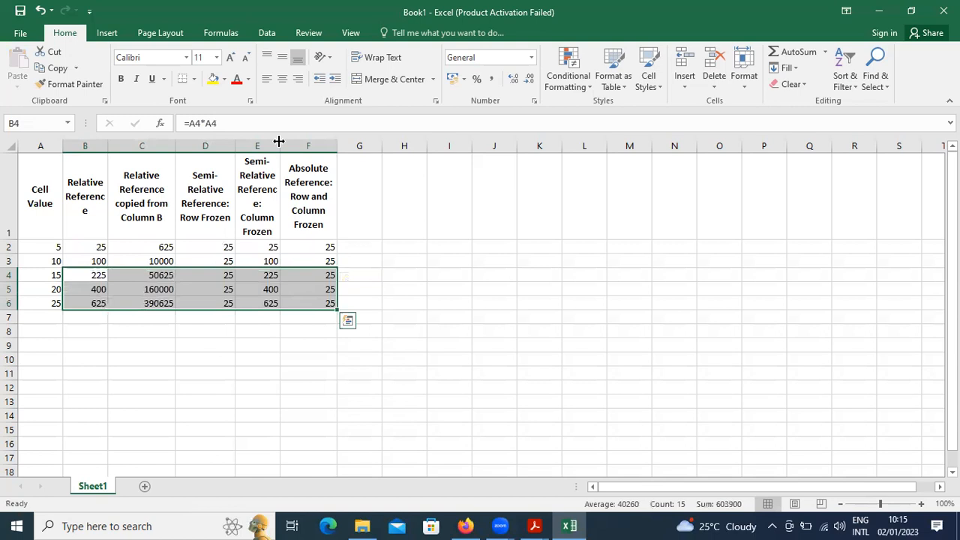
- Examine the absolute reference formulas in cells F2 to F6 to see how they copied down the column
{"action": "key", "text": "Right"}
{"action": "key", "text": "Right"}
{"action": "key", "text": "Right"}
{"action": "key", "text": "Right"}
{"action": "key", "text": "Right"}
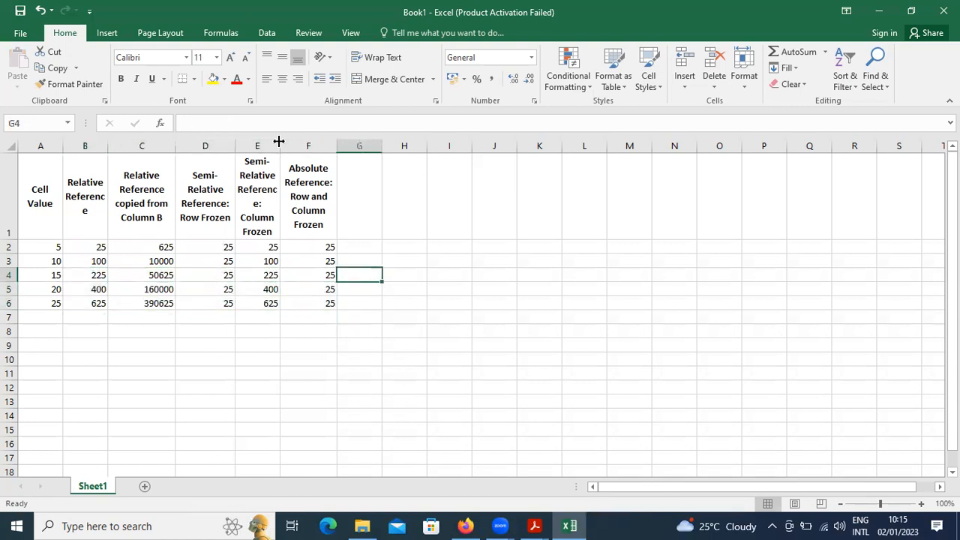
{"action": "key", "text": "Left"}
{"action": "key", "text": "Down"}
{"action": "key", "text": "Down"}
{"action": "key", "text": "Down"}
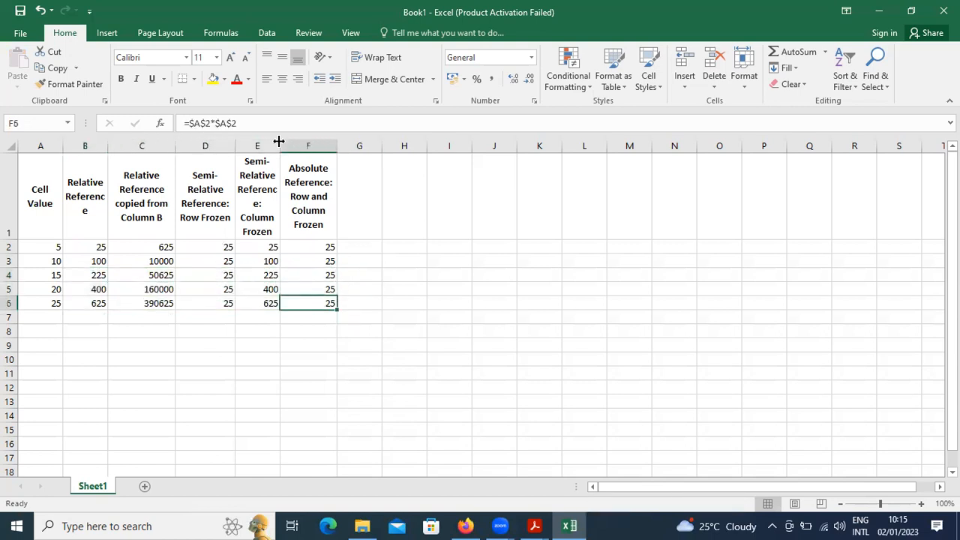
{"action": "key", "text": "Up"}
{"action": "key", "text": "Up"}
{"action": "key", "text": "Down"}
{"action": "key", "text": "Up"}
{"action": "key", "text": "Up"}
{"action": "key", "text": "Up"}
{"action": "key", "text": "Up"}
{"action": "key", "text": "Up"}
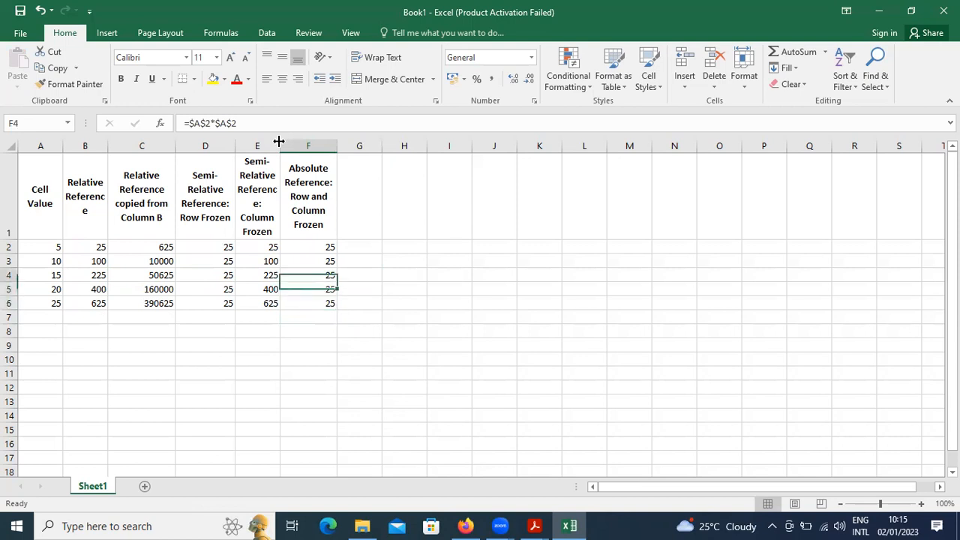
{"action": "key", "text": "Down"}
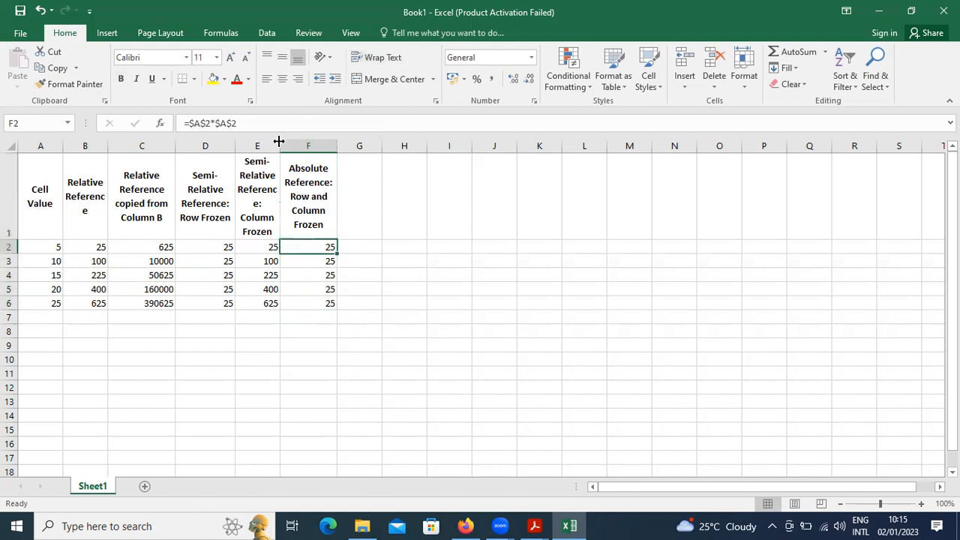
- Examine the column-frozen semi-relative formulas in cells E2 to E6 to compare how the row references adjust
{"action": "key", "text": "Left"}
{"action": "key", "text": "Left"}
{"action": "key", "text": "Right"}
{"action": "key", "text": "Left"}
{"action": "key", "text": "Right"}
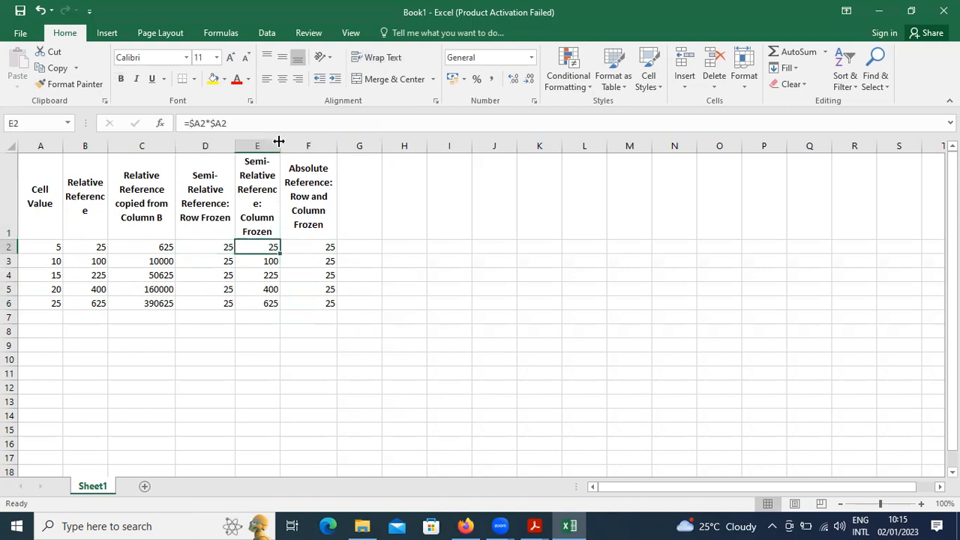
{"action": "key", "text": "Down"}
{"action": "key", "text": "Down"}
{"action": "key", "text": "Down"}
{"action": "key", "text": "Down"}
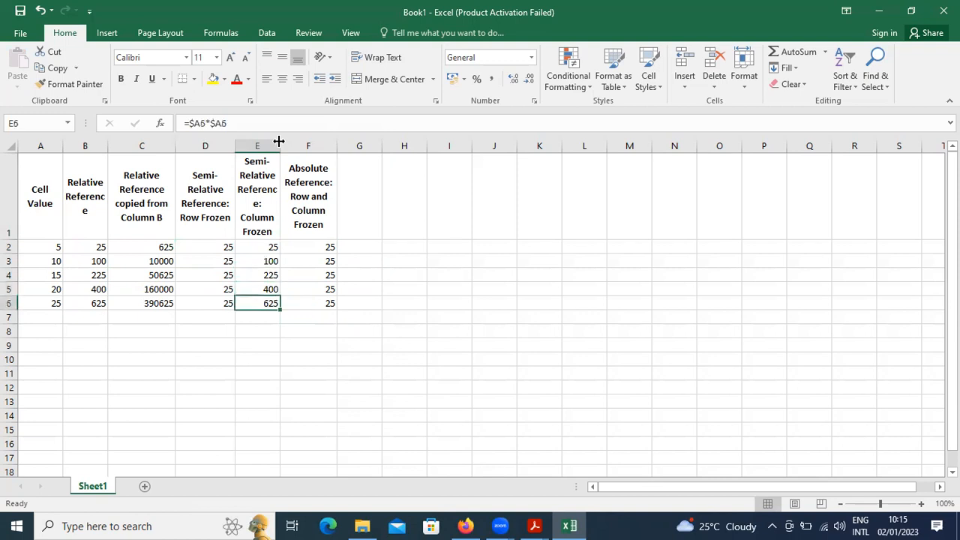
{"action": "key", "text": "Up"}
{"action": "key", "text": "Up"}
{"action": "key", "text": "Up"}
{"action": "key", "text": "Up"}
{"action": "key", "text": "Down"}
{"action": "key", "text": "Down"}
{"action": "key", "text": "Down"}
{"action": "key", "text": "Down"}
{"action": "key", "text": "Down"}
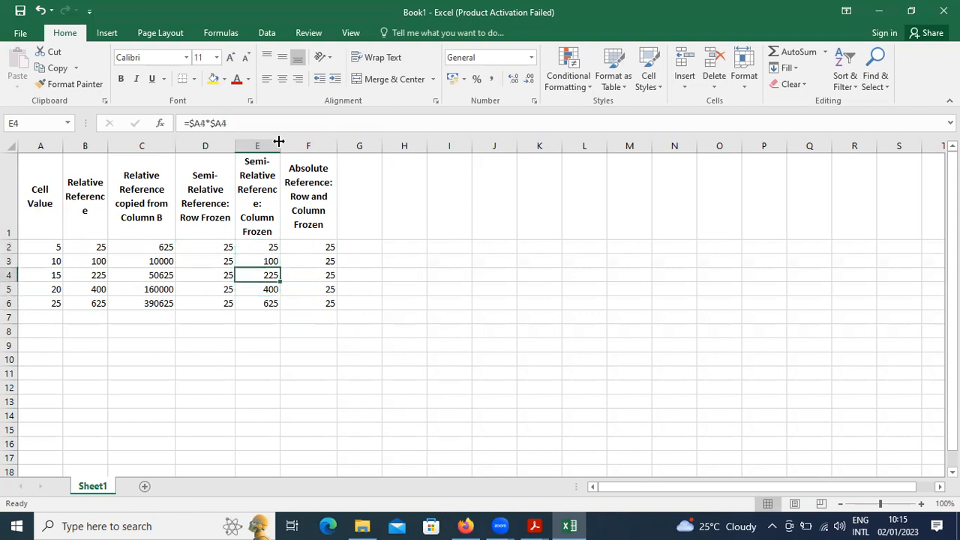
- Examine the row-frozen semi-relative formulas in cells D2 to D6 and compare them with the neighbouring columns
{"action": "key", "text": "Left"}
{"action": "key", "text": "Up"}
{"action": "key", "text": "Up"}
{"action": "key", "text": "Up"}
{"action": "key", "text": "Up"}
{"action": "key", "text": "Up"}
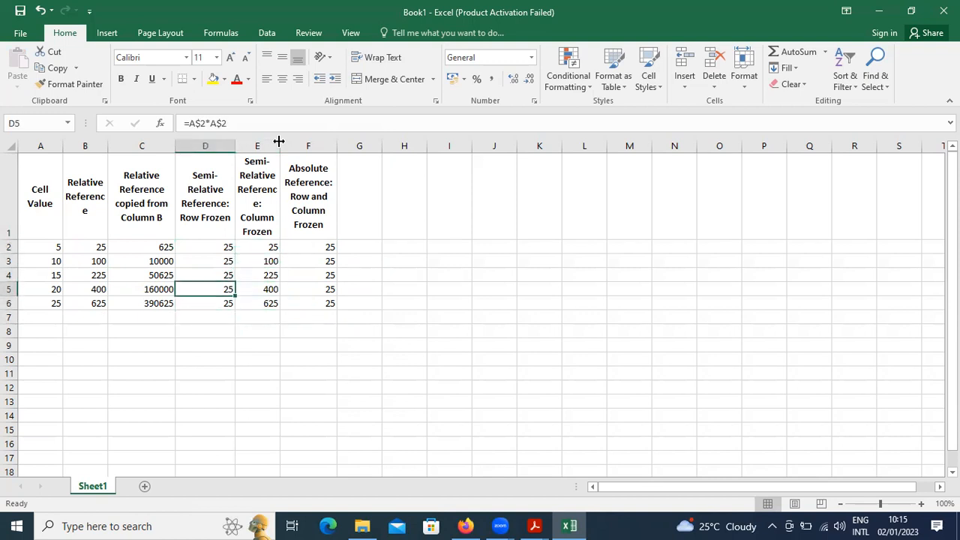
{"action": "key", "text": "Up"}
{"action": "key", "text": "Down"}
{"action": "key", "text": "Down"}
{"action": "key", "text": "Up"}
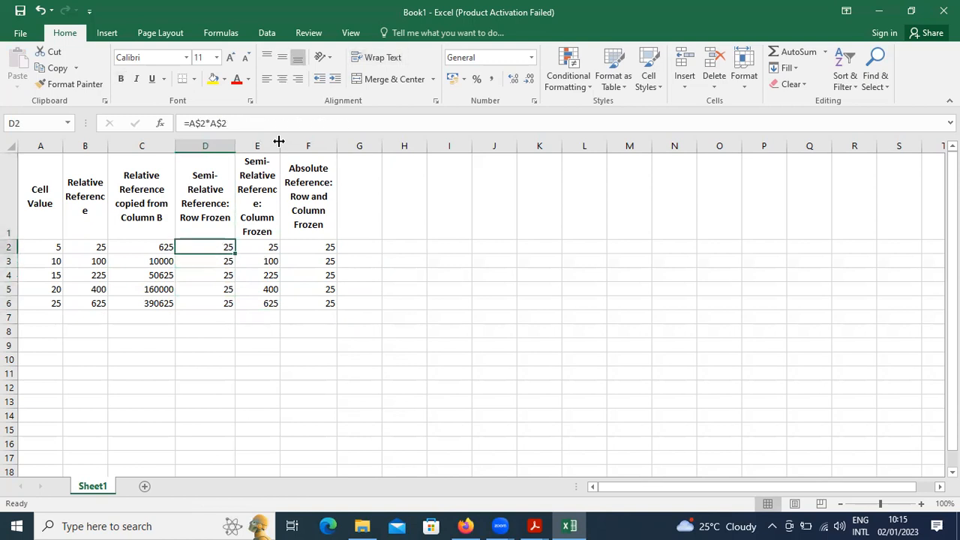
{"action": "key", "text": "Down"}
{"action": "key", "text": "Down"}
{"action": "key", "text": "Up"}
{"action": "key", "text": "Up"}
{"action": "key", "text": "Left"}
{"action": "key", "text": "Left"}
{"action": "key", "text": "Left"}
{"action": "key", "text": "Right"}
{"action": "key", "text": "Right"}
{"action": "key", "text": "Right"}
{"action": "key", "text": "Down"}
{"action": "key", "text": "Down"}
{"action": "key", "text": "Down"}
{"action": "key", "text": "Down"}
{"action": "key", "text": "Down"}
- Examine the relative reference formulas in columns C and B, rows 2 to 6, against the values in column A
{"action": "key", "text": "Left"}
{"action": "key", "text": "Up"}
{"action": "key", "text": "Up"}
{"action": "key", "text": "Up"}
{"action": "key", "text": "Up"}
{"action": "key", "text": "Up"}
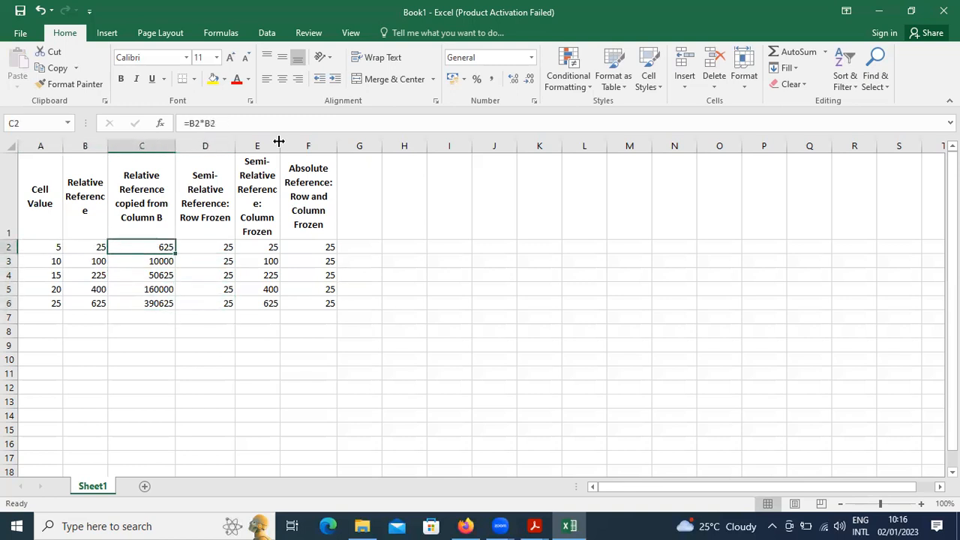
{"action": "key", "text": "Left"}
{"action": "key", "text": "Left"}
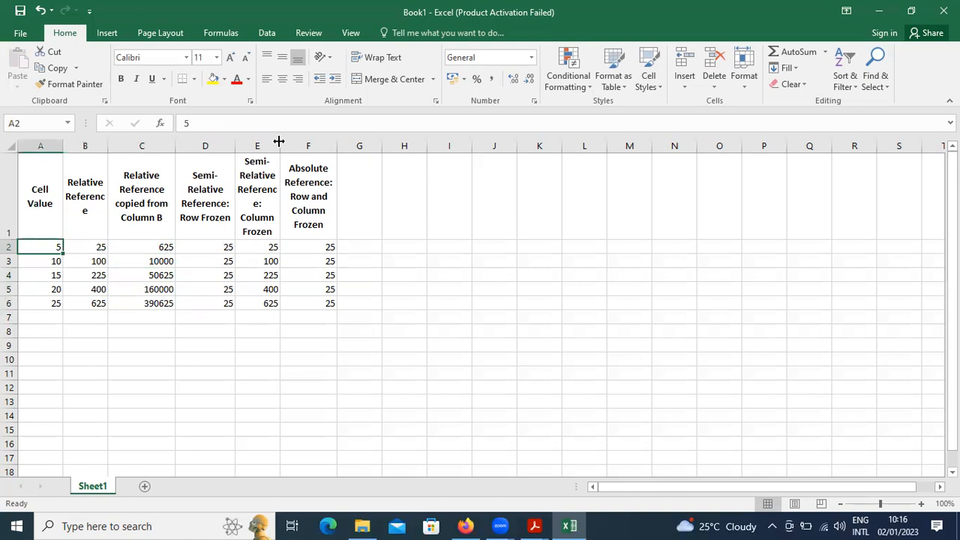
{"action": "key", "text": "Right"}
{"action": "key", "text": "Down"}
{"action": "key", "text": "Down"}
{"action": "key", "text": "Down"}
{"action": "key", "text": "Down"}
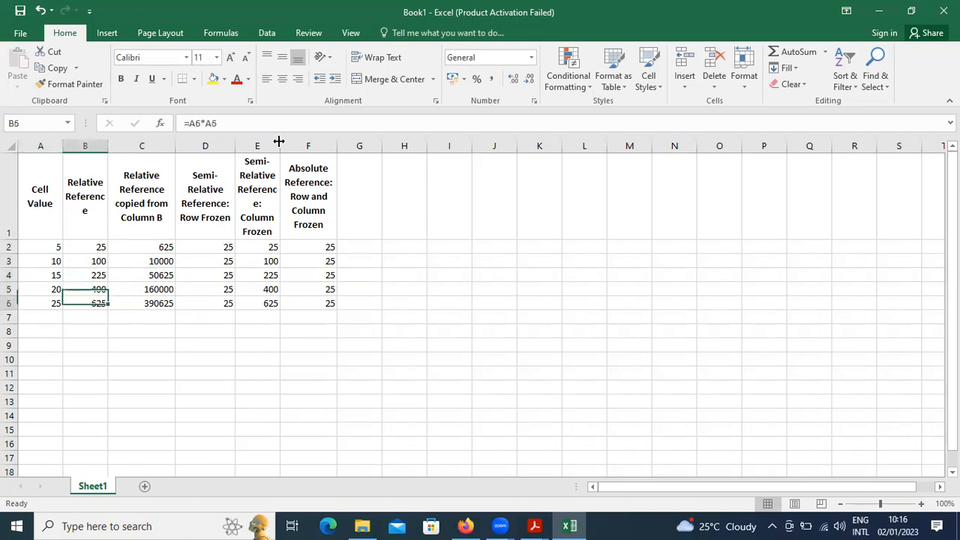
{"action": "key", "text": "Right"}
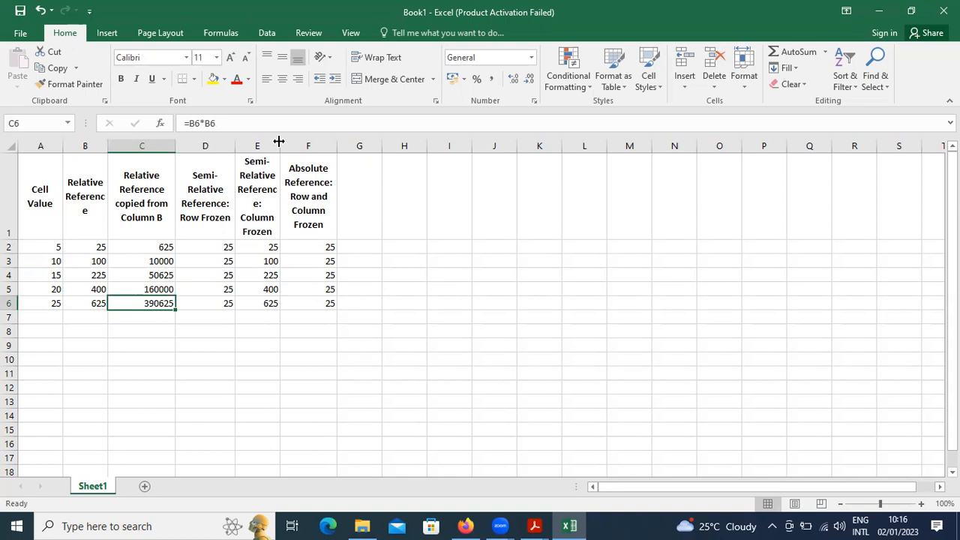
- Apply all borders to the whole table in cells A1 to F6
{"action": "key", "text": "ctrl+a"}
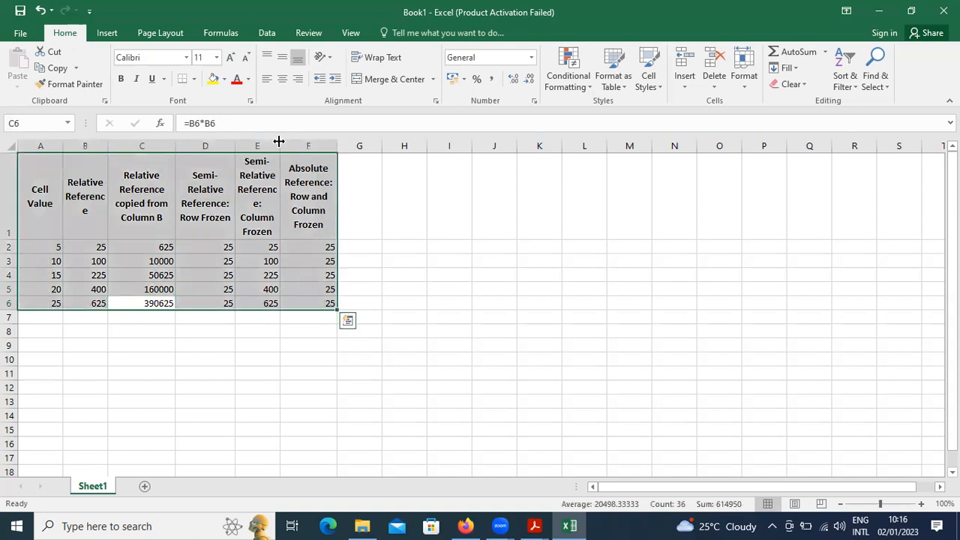
{"action": "key", "text": "alt"}
{"action": "key", "text": "h"}
{"action": "key", "text": "b"}
{"action": "key", "text": "a"}
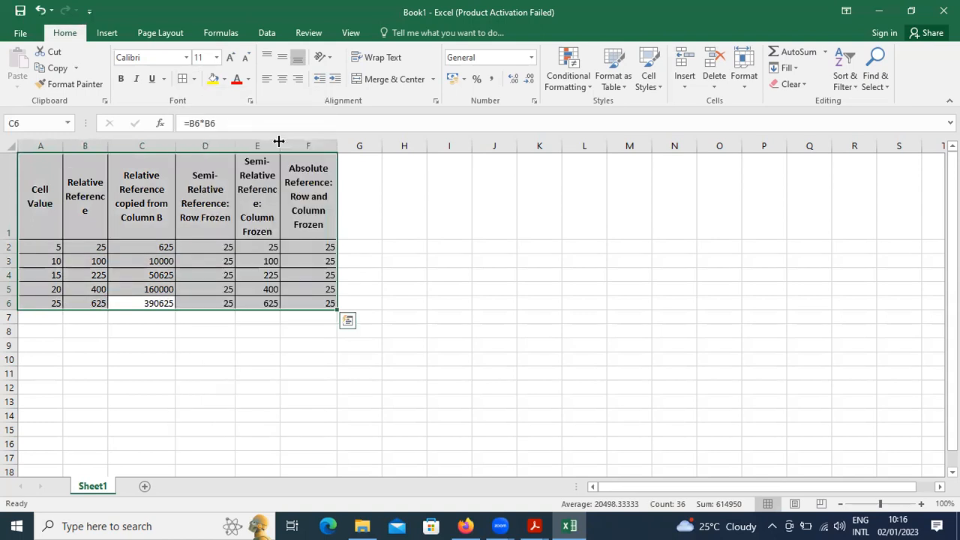
- Configure the page setup to fit the sheet to 1 page wide by 1 tall in landscape orientation
{"action": "key", "text": "alt"}
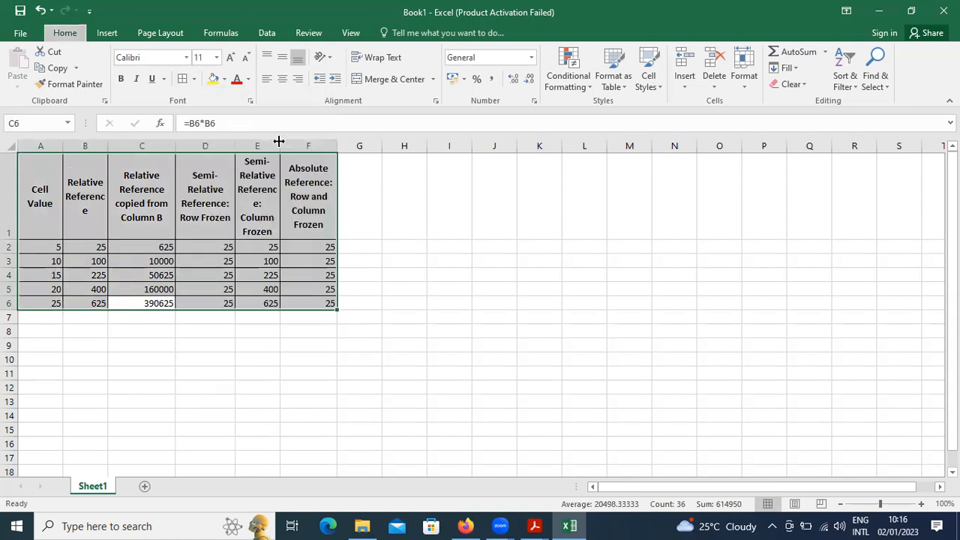
{"action": "key", "text": "p"}
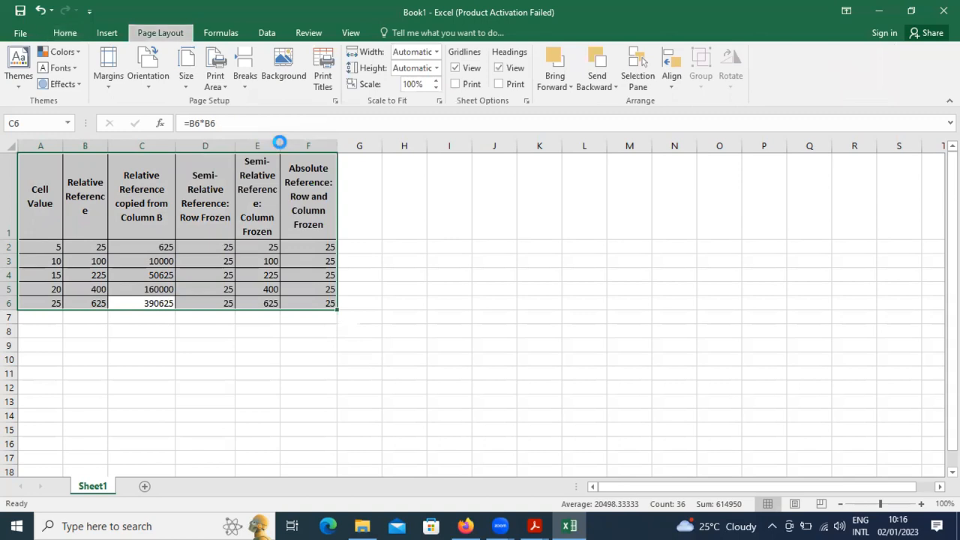
{"action": "key", "text": "s"}
{"action": "key", "text": "p"}
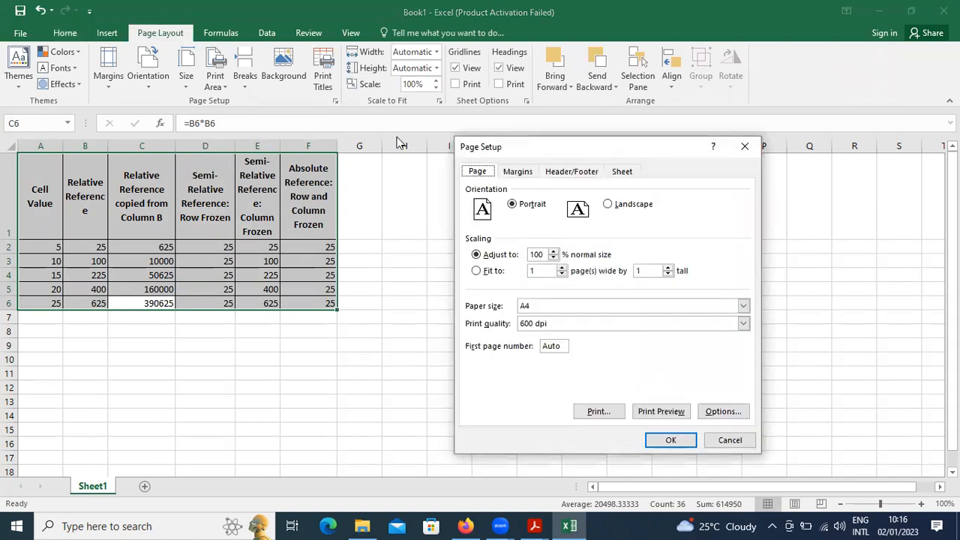
{"action": "left_click", "coordinate": [492, 271]}
{"action": "left_click", "coordinate": [608, 207]}
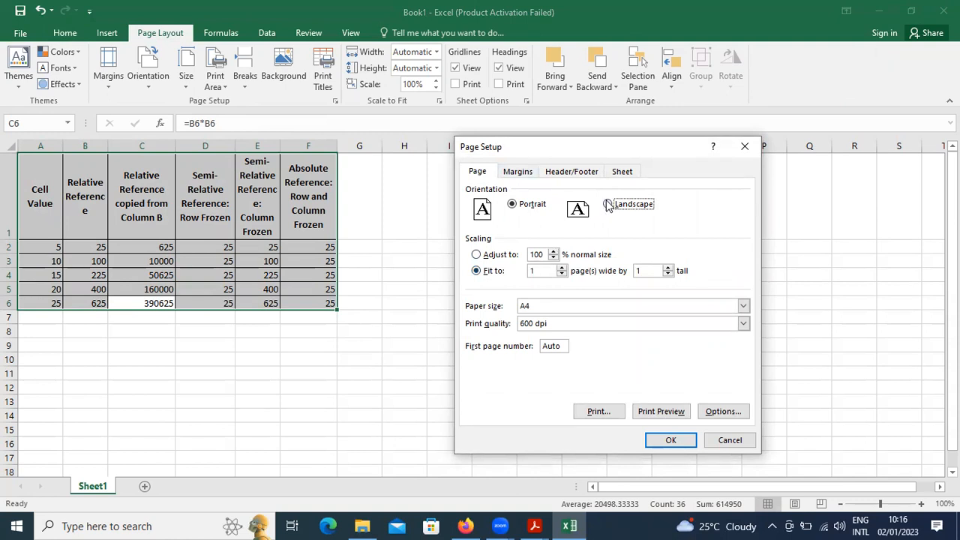
- Centre the sheet horizontally on the printed page
{"action": "left_click", "coordinate": [523, 177]}
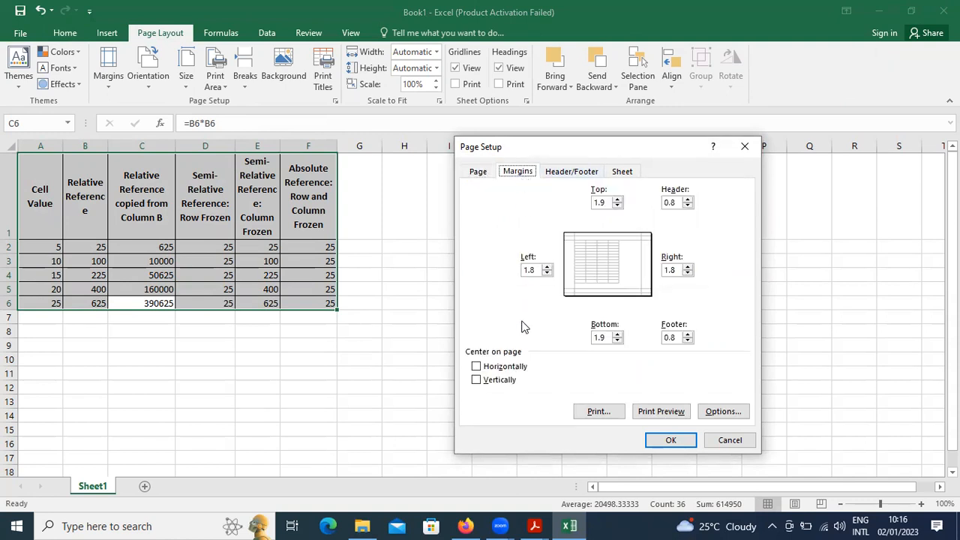
{"action": "left_click", "coordinate": [480, 172]}
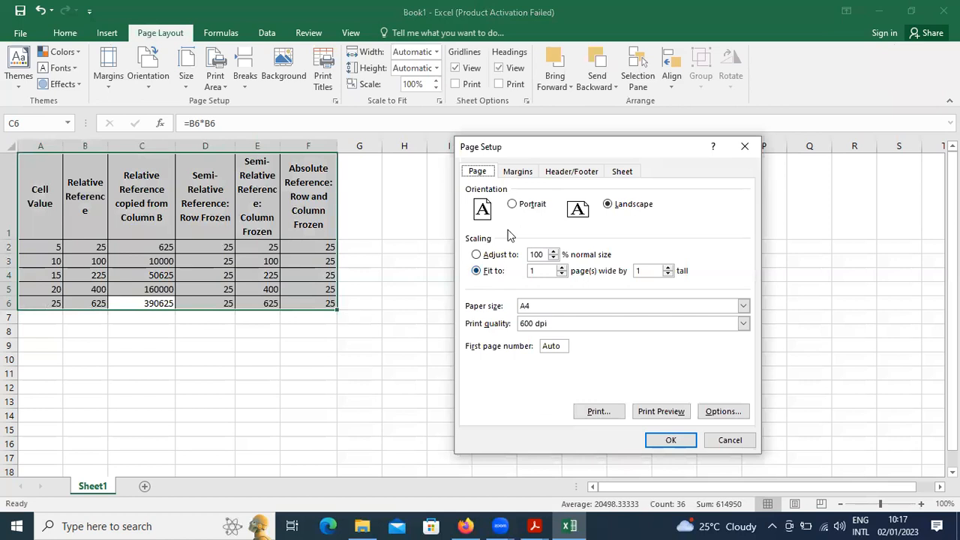
{"action": "left_click", "coordinate": [524, 175]}
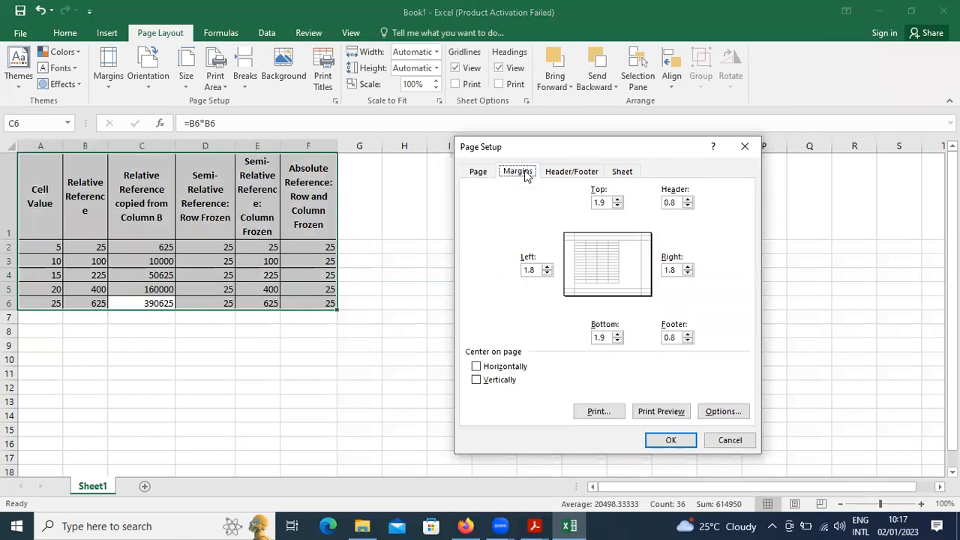
{"action": "left_click", "coordinate": [517, 372]}
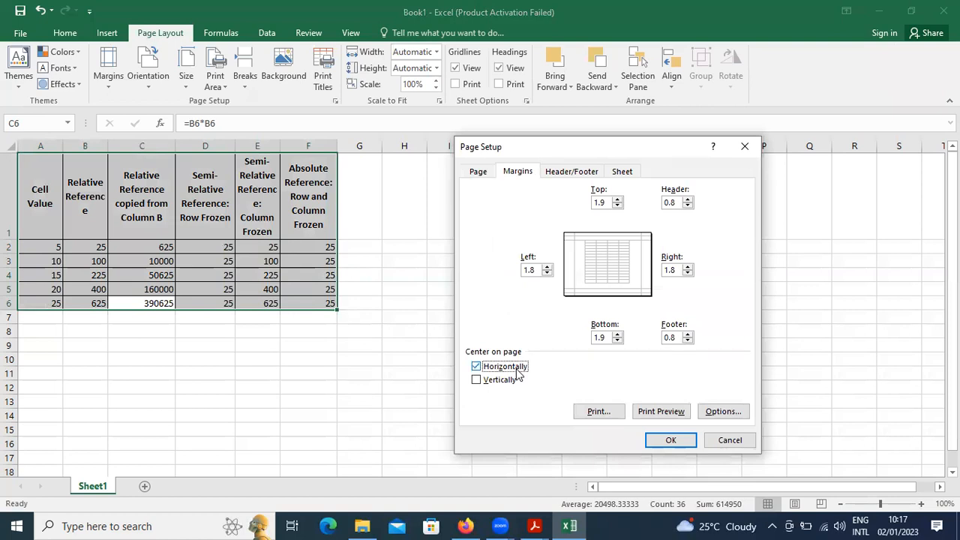
- Create a custom header with "(91) Relative, Semi-Relative and Absolute Referencing in MS Excel" in the center section, consulting excel-3.pdf for the title
{"action": "left_click", "coordinate": [575, 173]}
{"action": "left_click", "coordinate": [569, 263]}
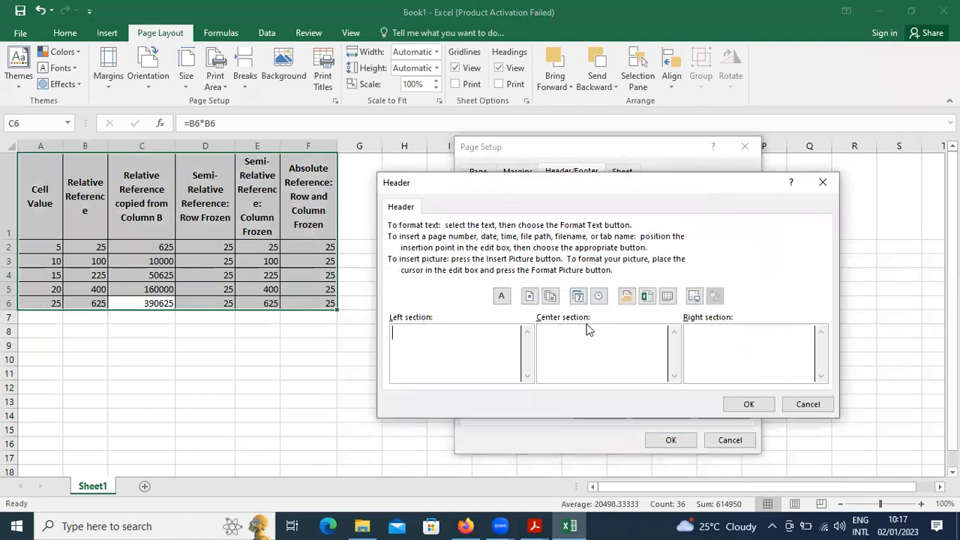
{"action": "left_click", "coordinate": [589, 328]}
{"action": "type", "text": "(91)"}
{"action": "key", "text": "alt+Tab"}
{"action": "key", "text": "alt+Tab"}
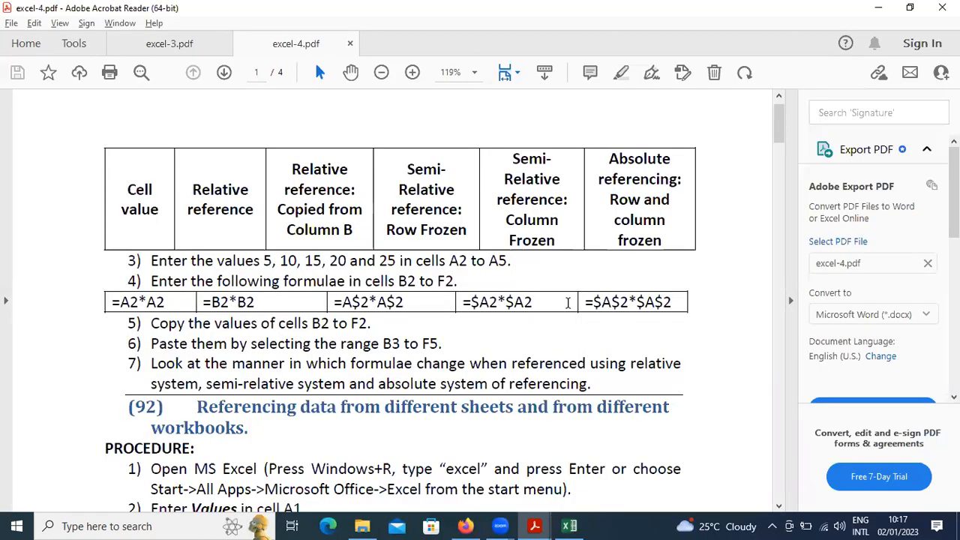
{"action": "left_click", "coordinate": [176, 46]}
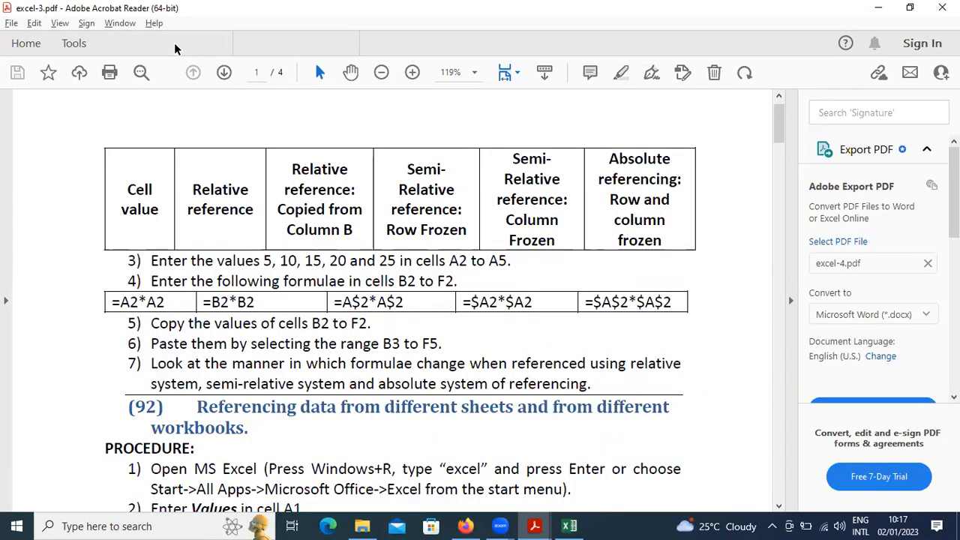
{"action": "key", "text": "alt+Tab"}
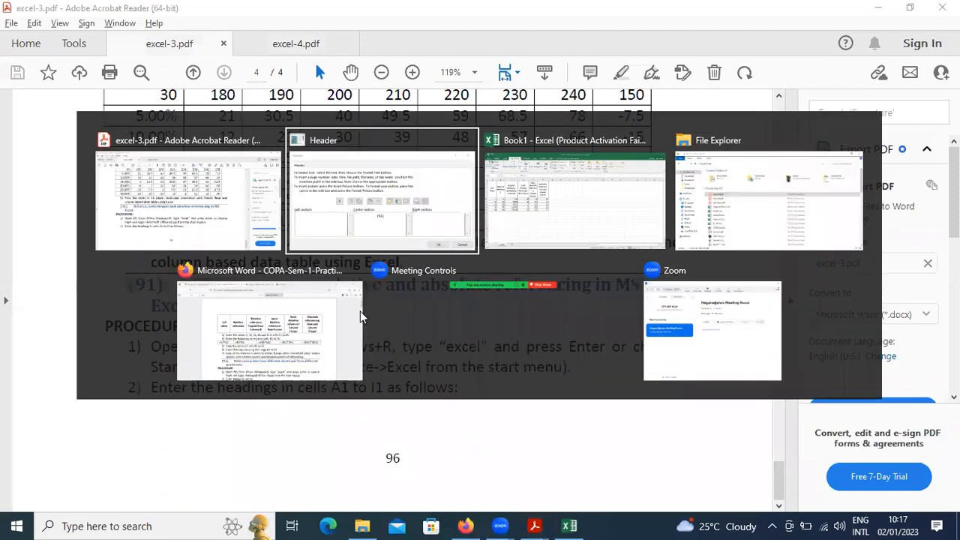
{"action": "type", "text": "Re"}
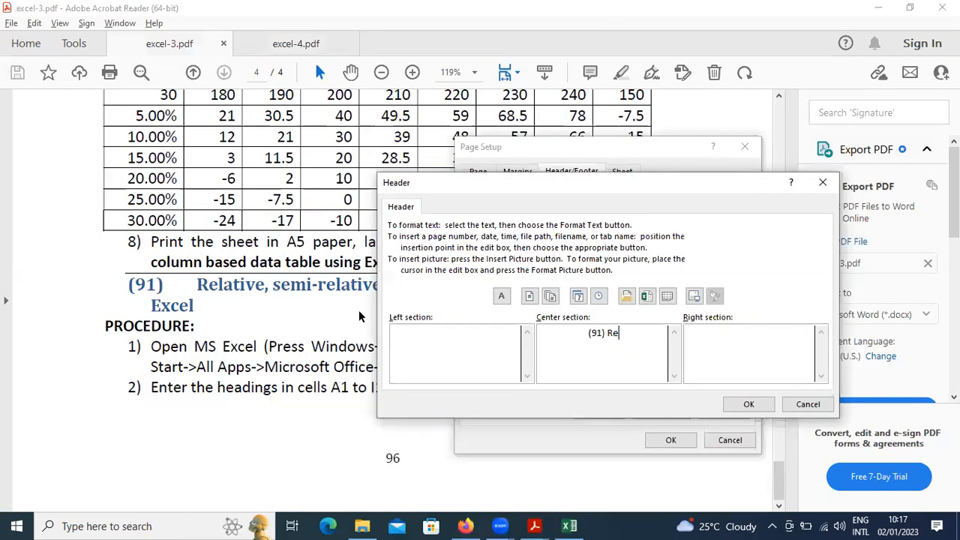
{"action": "type", "text": "lative, Semi-Relative "}
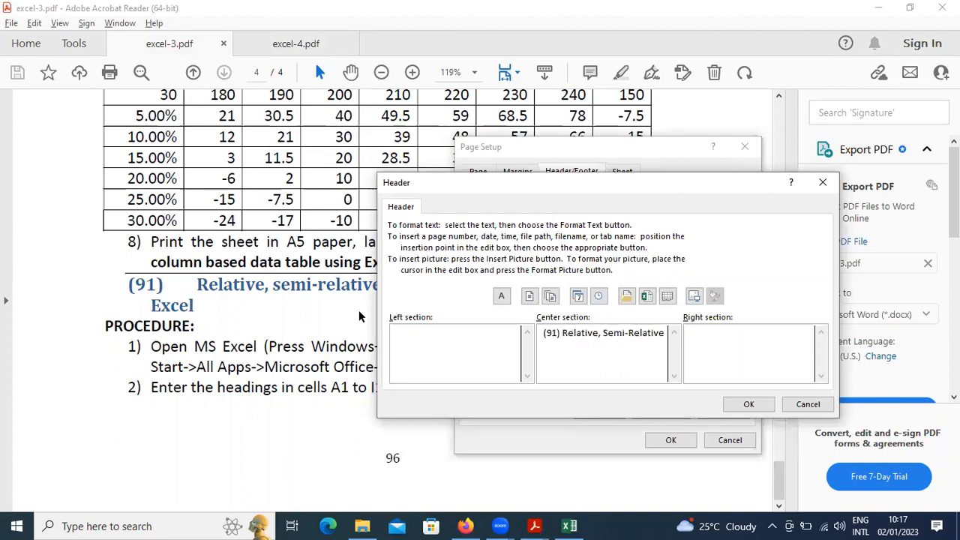
{"action": "type", "text": "and Absolute"}
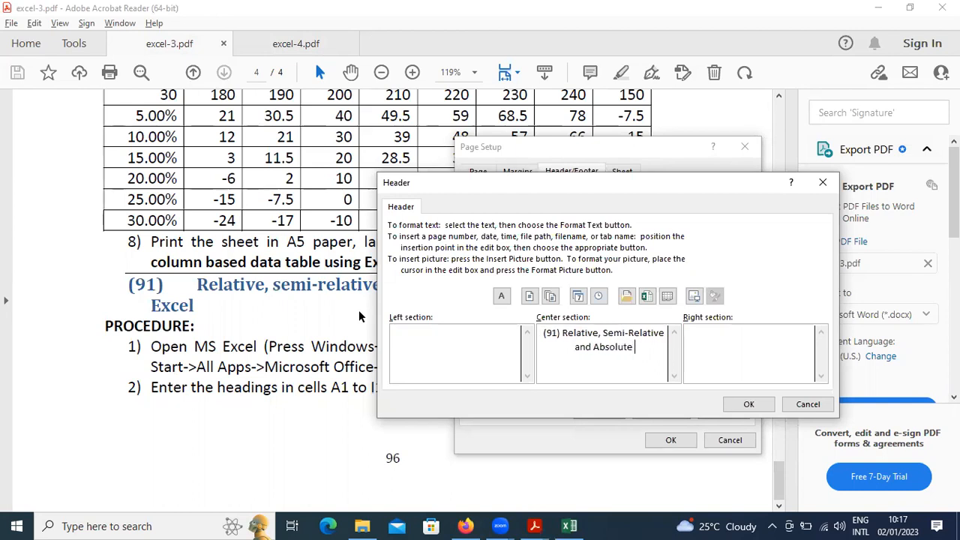
{"action": "type", "text": " Referencing"}
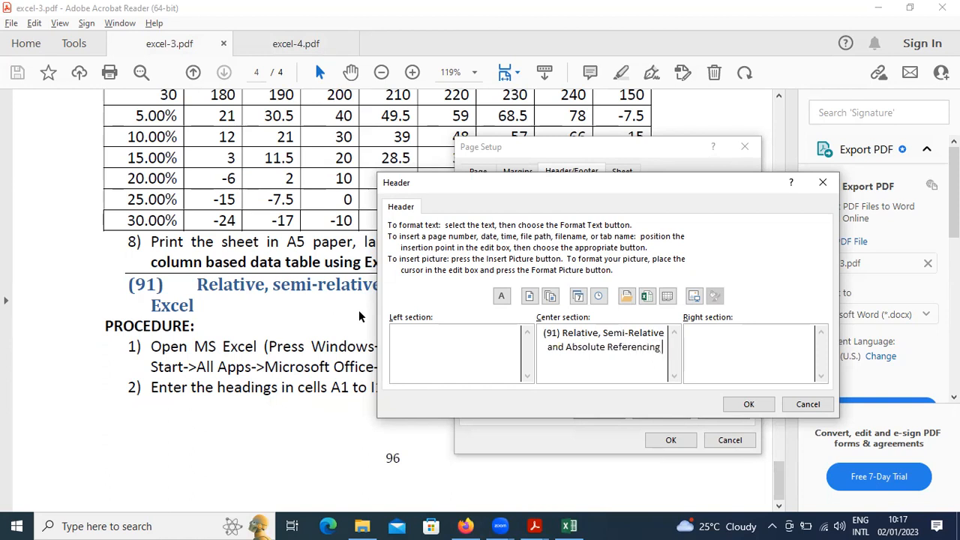
{"action": "type", "text": " in MS Excel"}
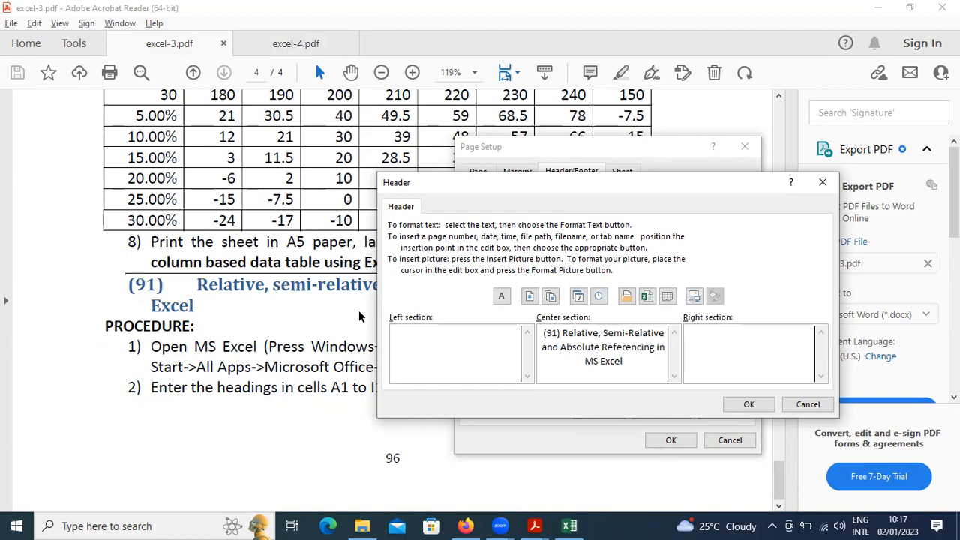
- Format the center-section header title as bold, size 14, and apply the custom header
{"action": "key", "text": "shift+Up"}
{"action": "key", "text": "shift+Up"}
{"action": "key", "text": "shift+Left"}
{"action": "key", "text": "shift+Left"}
{"action": "key", "text": "shift+Left"}
{"action": "key", "text": "shift+Left"}
{"action": "key", "text": "shift+Left"}
{"action": "key", "text": "shift+Left"}
{"action": "key", "text": "shift+Left"}
{"action": "key", "text": "shift+Left"}
{"action": "key", "text": "shift+Left"}
{"action": "key", "text": "shift+Left"}
{"action": "key", "text": "shift+Left"}
{"action": "key", "text": "shift+Left"}
{"action": "key", "text": "shift+Left"}
{"action": "key", "text": "shift+Left"}
{"action": "key", "text": "shift+Left"}
{"action": "key", "text": "shift+Left"}
{"action": "key", "text": "shift+Left"}
{"action": "key", "text": "shift+Left"}
{"action": "key", "text": "shift+Left"}
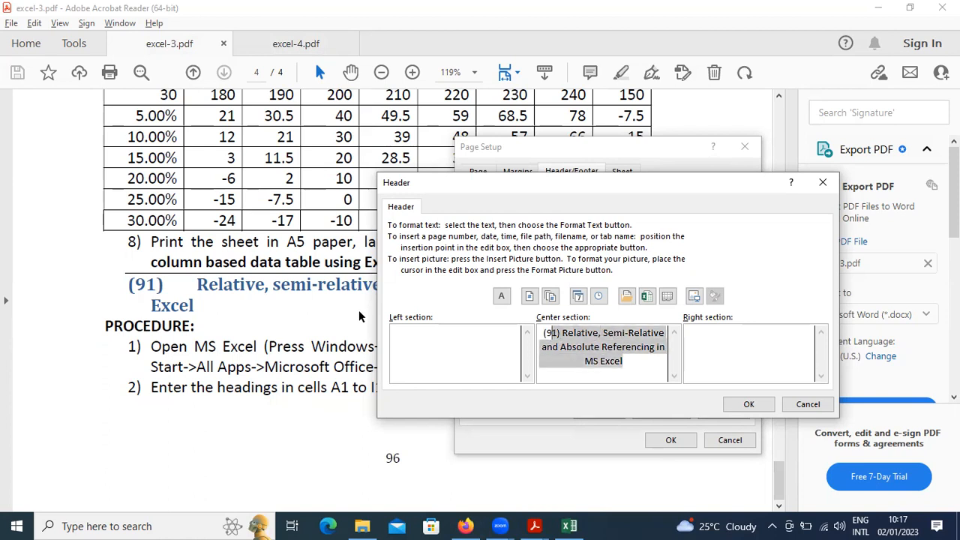
{"action": "left_click", "coordinate": [501, 296]}
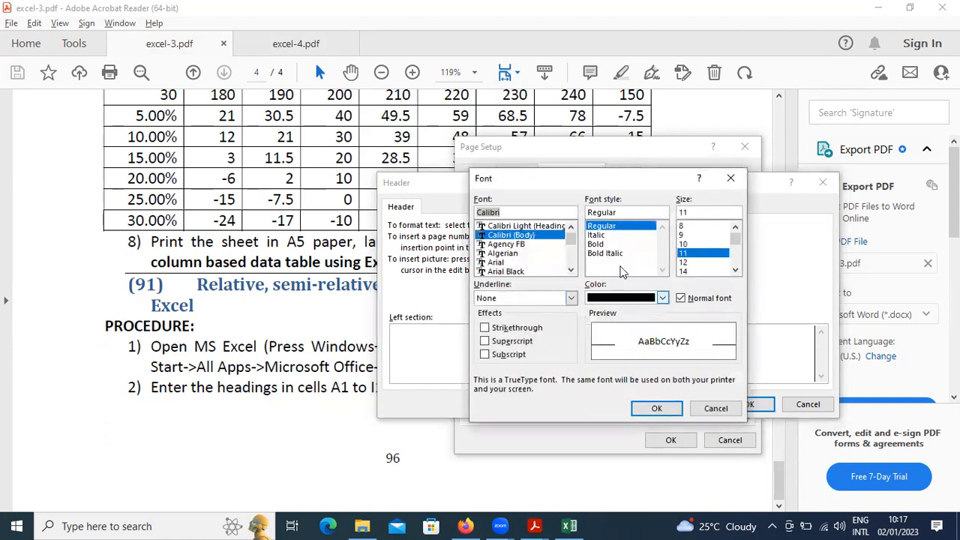
{"action": "left_click", "coordinate": [615, 244]}
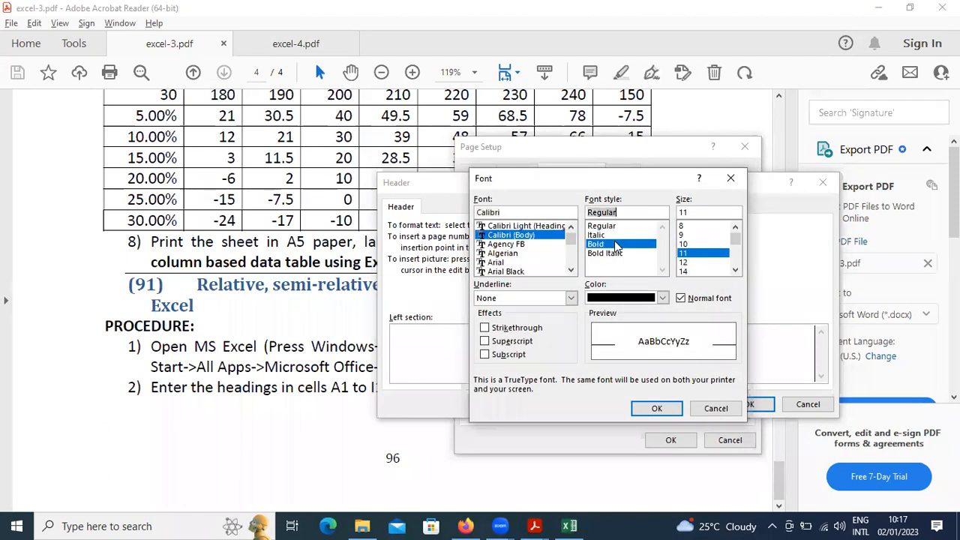
{"action": "left_click", "coordinate": [689, 268]}
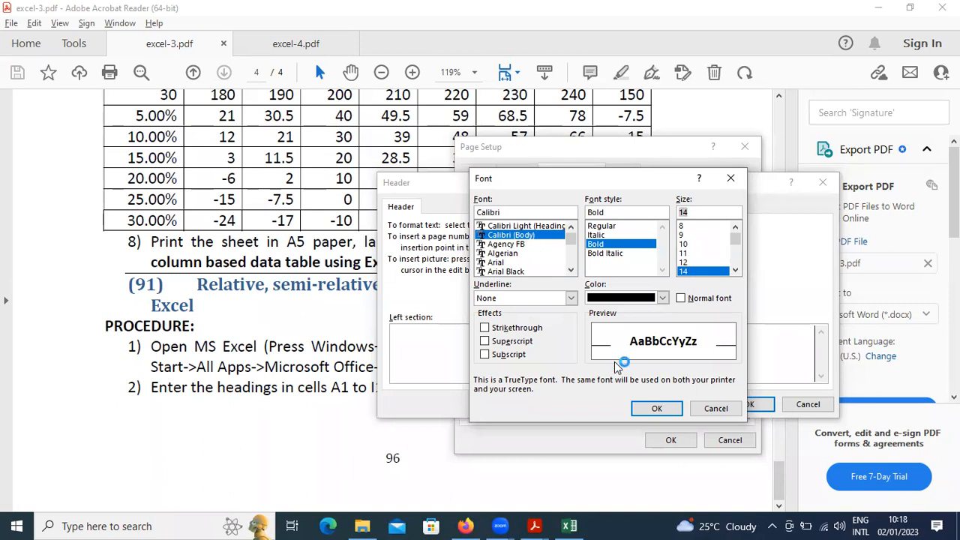
{"action": "left_click", "coordinate": [643, 407]}
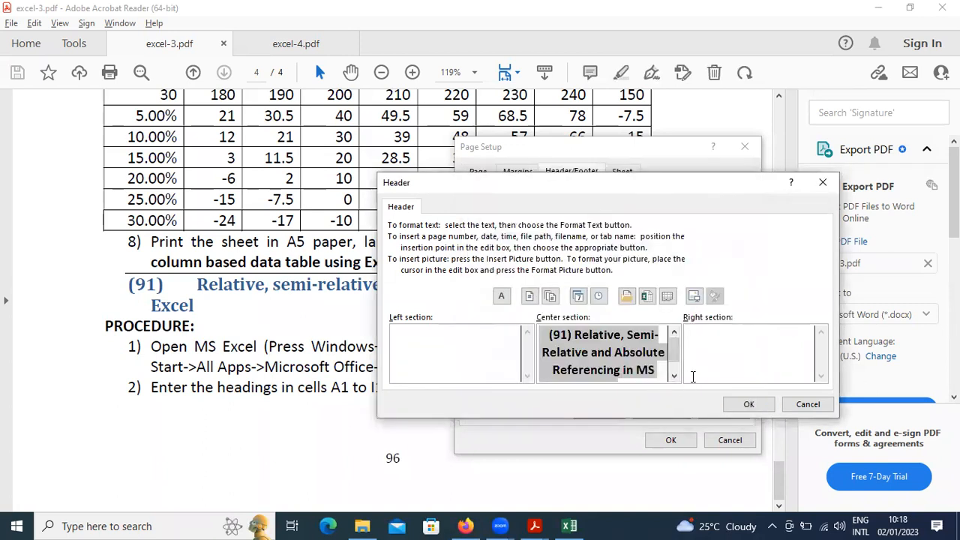
{"action": "left_click", "coordinate": [748, 404]}
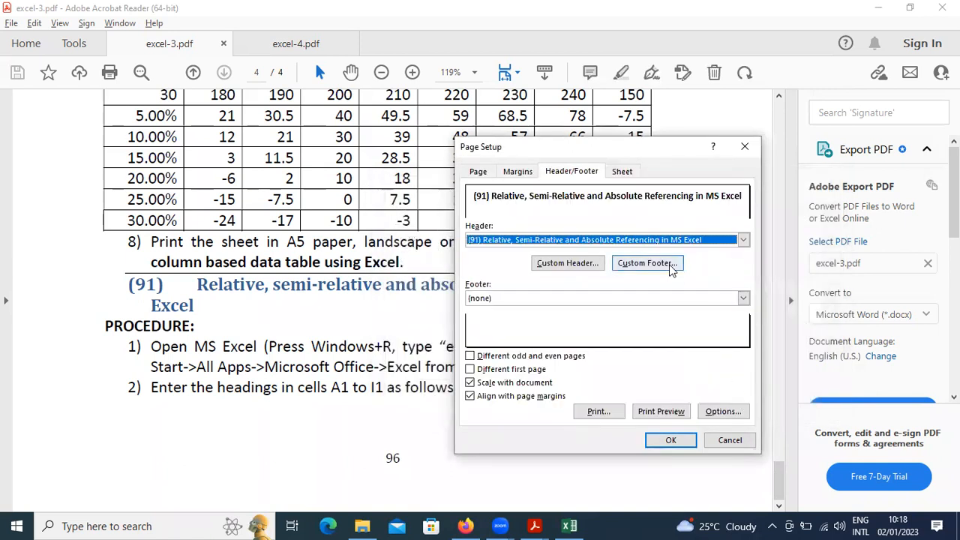
- Create a custom footer with the page number in the center section and "-COPA" in the right section, and check the print preview
{"action": "left_click", "coordinate": [670, 267]}
{"action": "left_click", "coordinate": [592, 339]}
{"action": "left_click", "coordinate": [529, 295]}
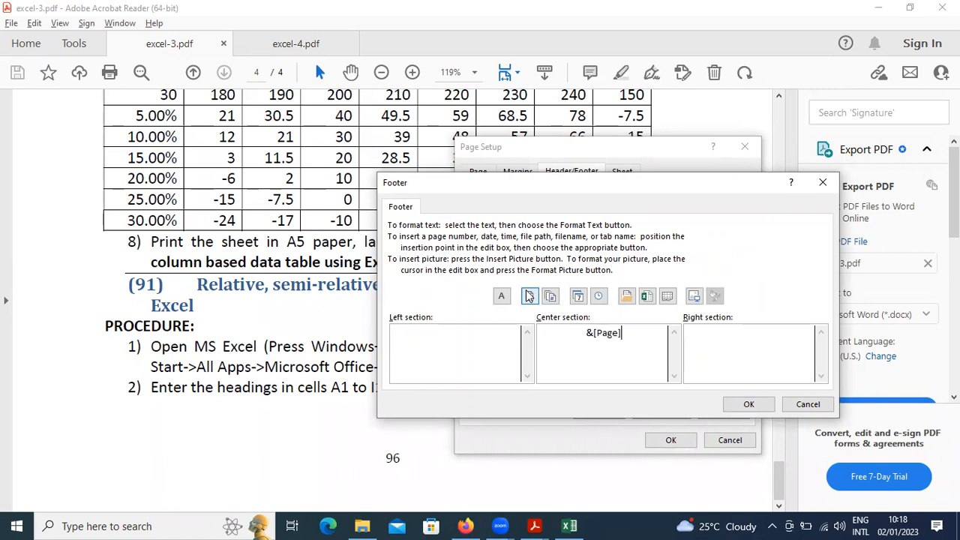
{"action": "left_click", "coordinate": [780, 353]}
{"action": "type", "text": "-COPA"}
{"action": "left_click", "coordinate": [747, 405]}
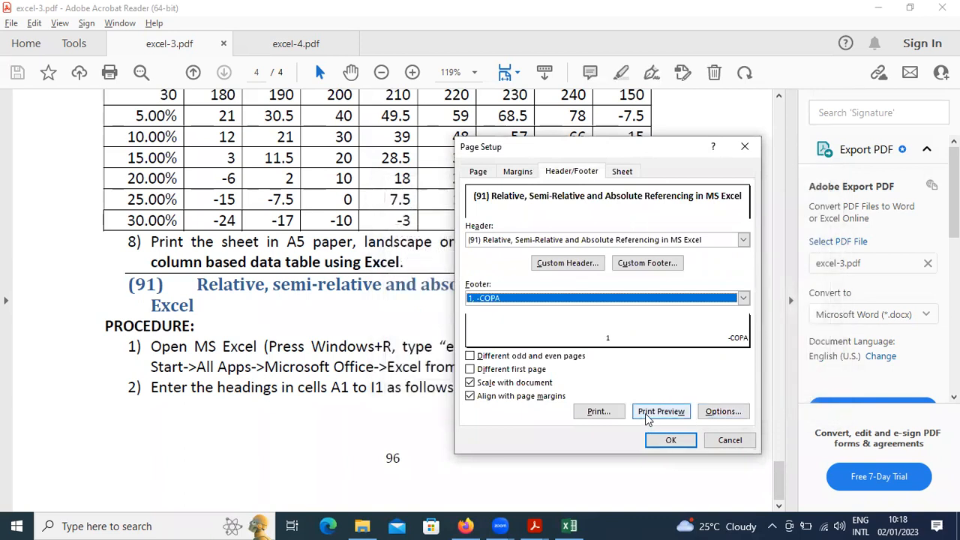
{"action": "left_click", "coordinate": [646, 413]}
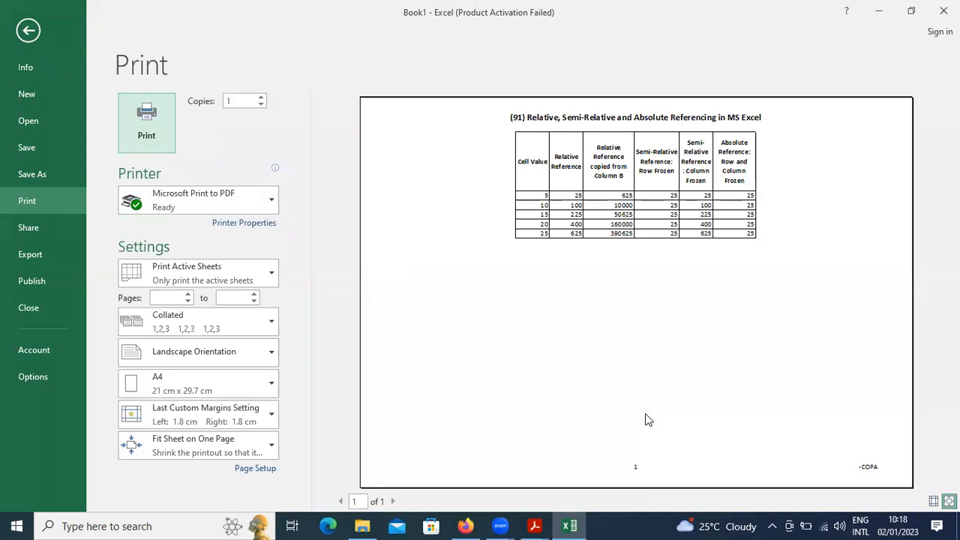
{"action": "key", "text": "Escape"}
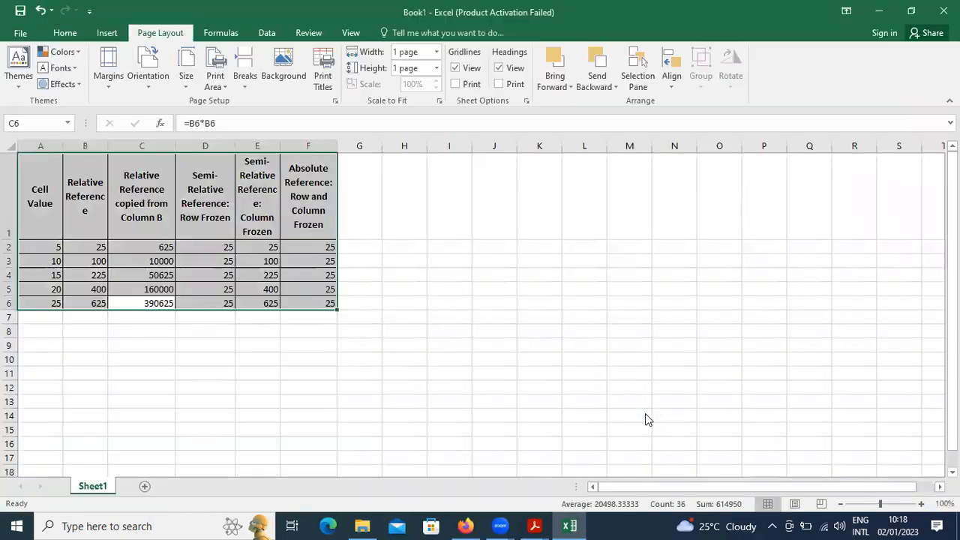
- Show the formulas instead of the values in the sheet and preview that version for printing
{"action": "left_click", "coordinate": [225, 33]}
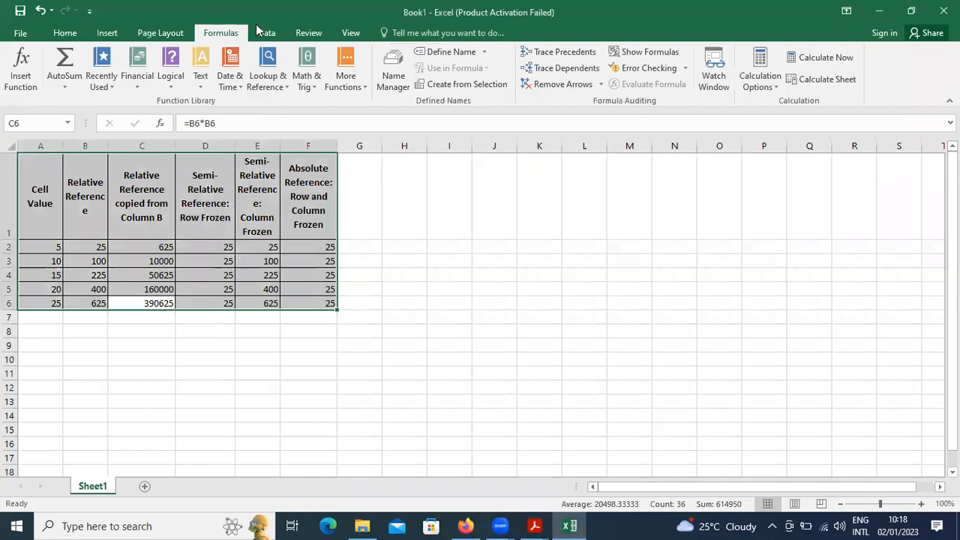
{"action": "left_click", "coordinate": [645, 51]}
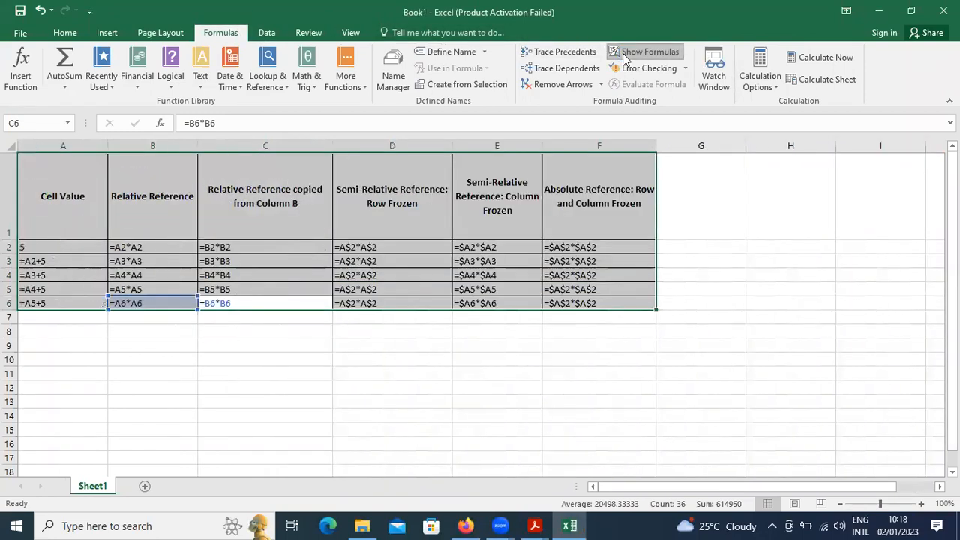
{"action": "key", "text": "ctrl+p"}
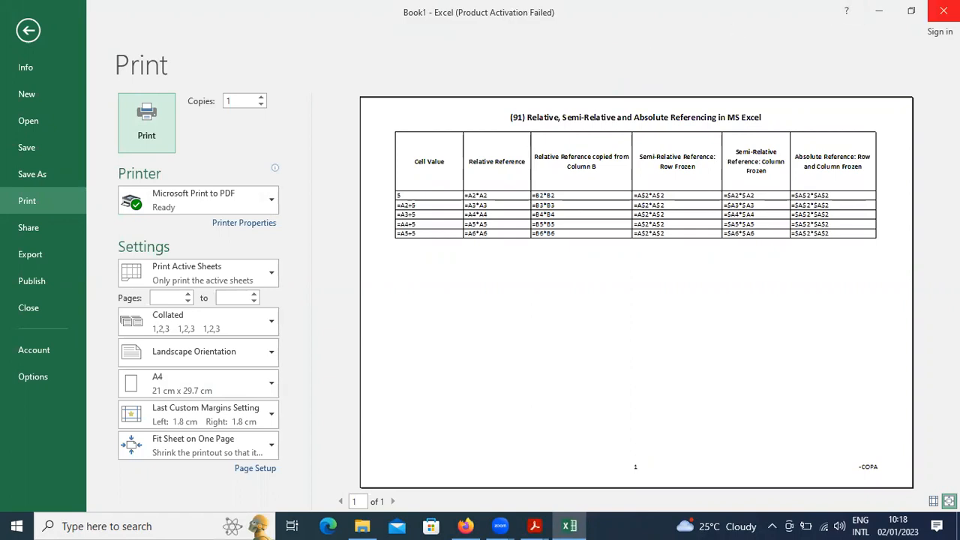
- Save the workbook as copa-ex-91 in the Documents folder and close Excel
{"action": "left_click", "coordinate": [943, 11]}
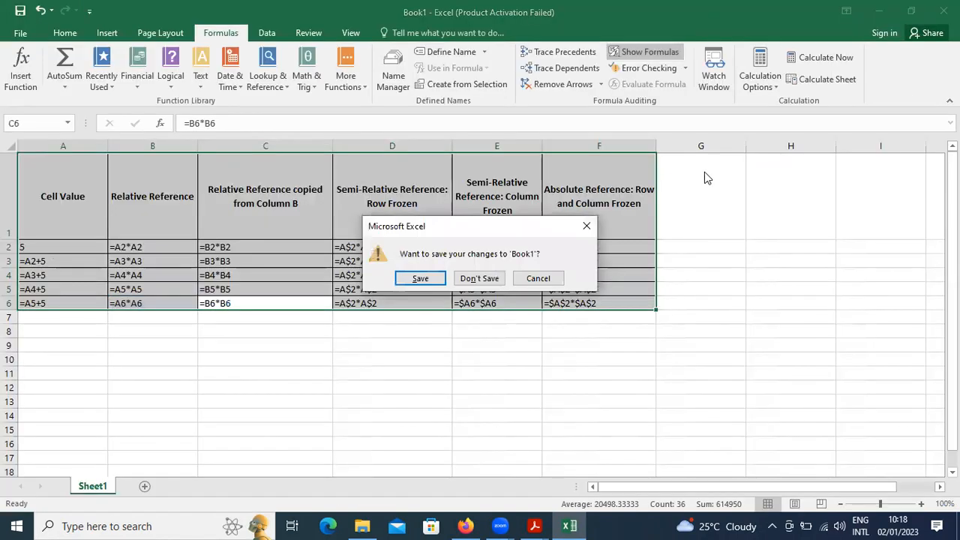
{"action": "left_click", "coordinate": [414, 278]}
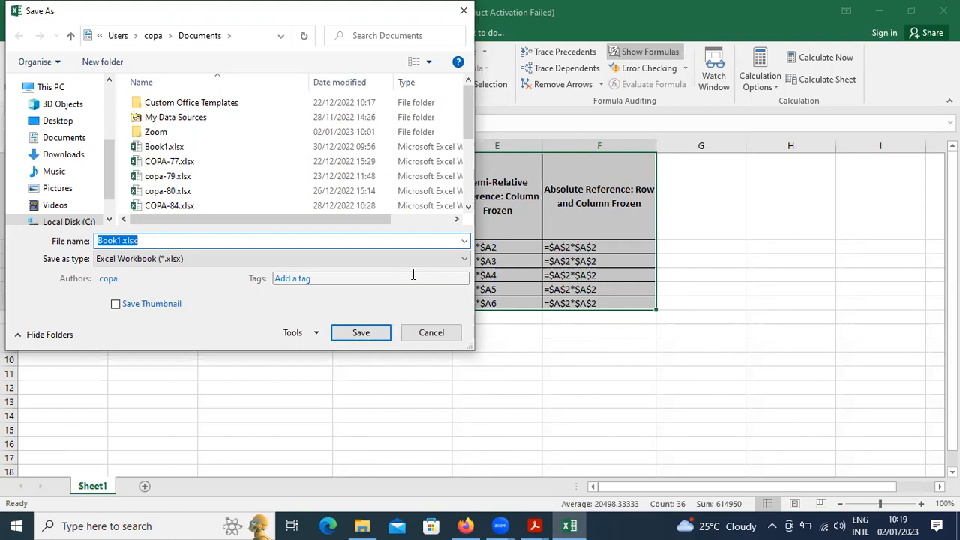
{"action": "type", "text": "copa-ex-91"}
{"action": "key", "text": "Return"}
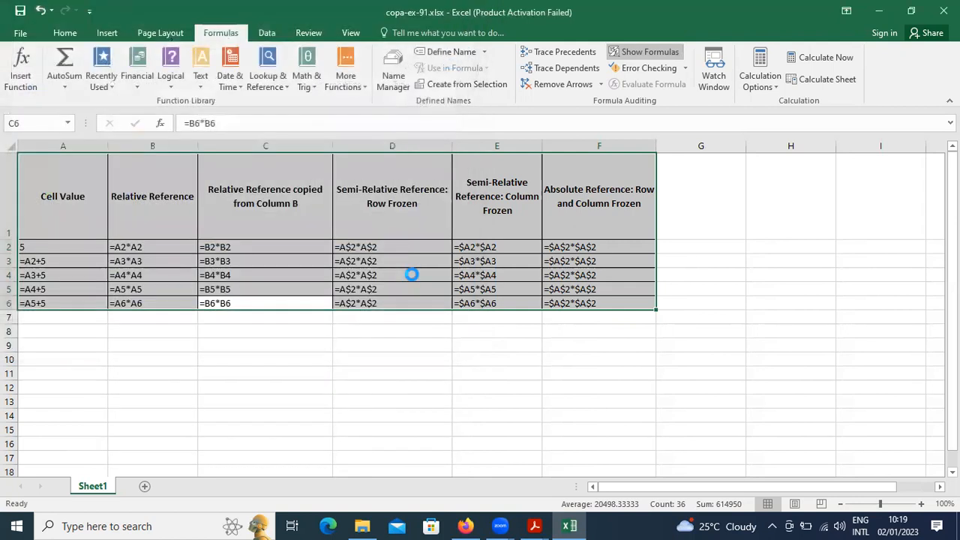
{"action": "key", "text": "alt+F4"}
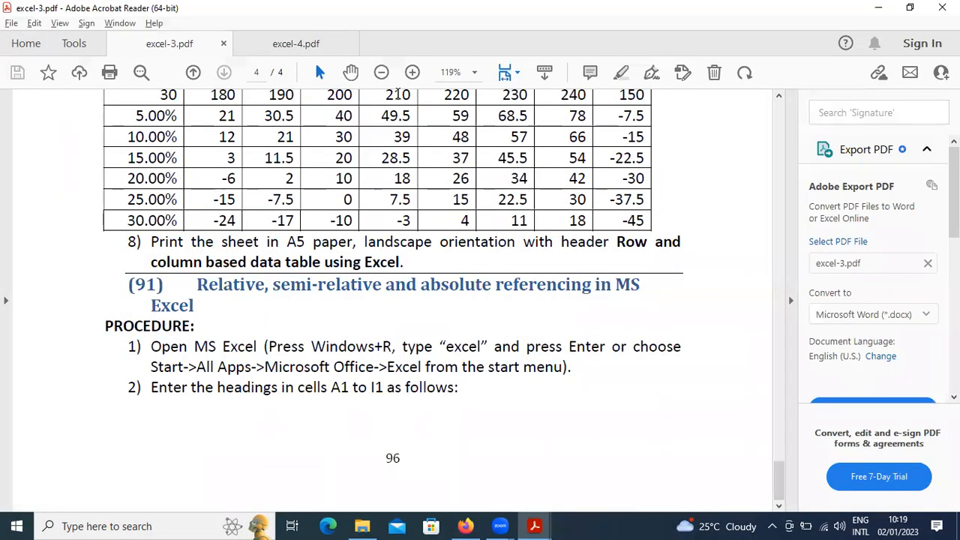
{"action": "left_click", "coordinate": [398, 95]}
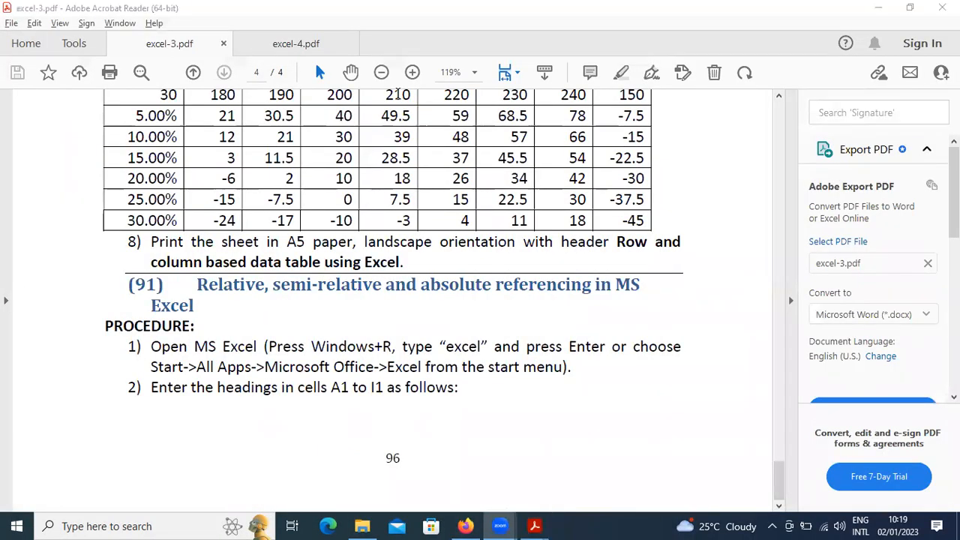